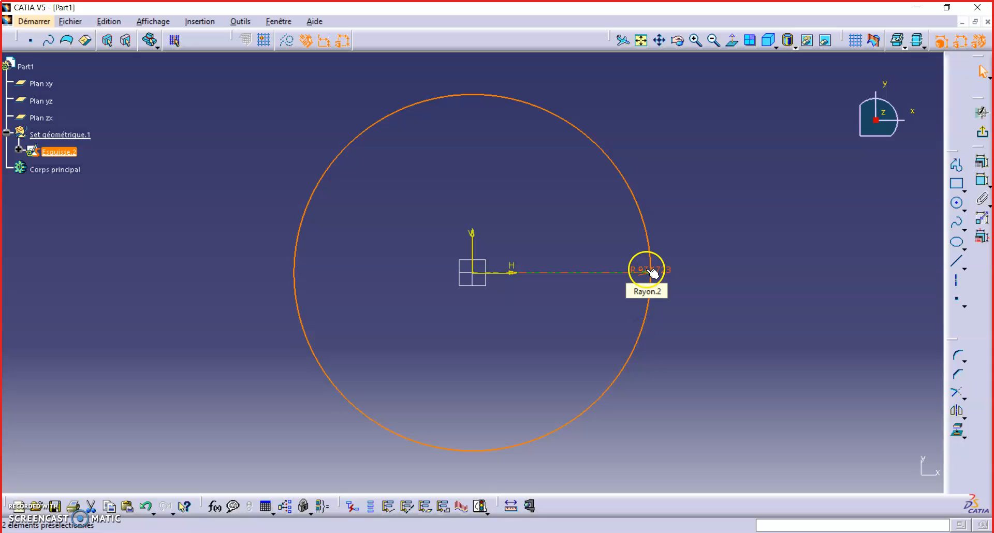
- Change the length unit in the options from millimetres to inches (Pouce) and apply it
click(240, 21)
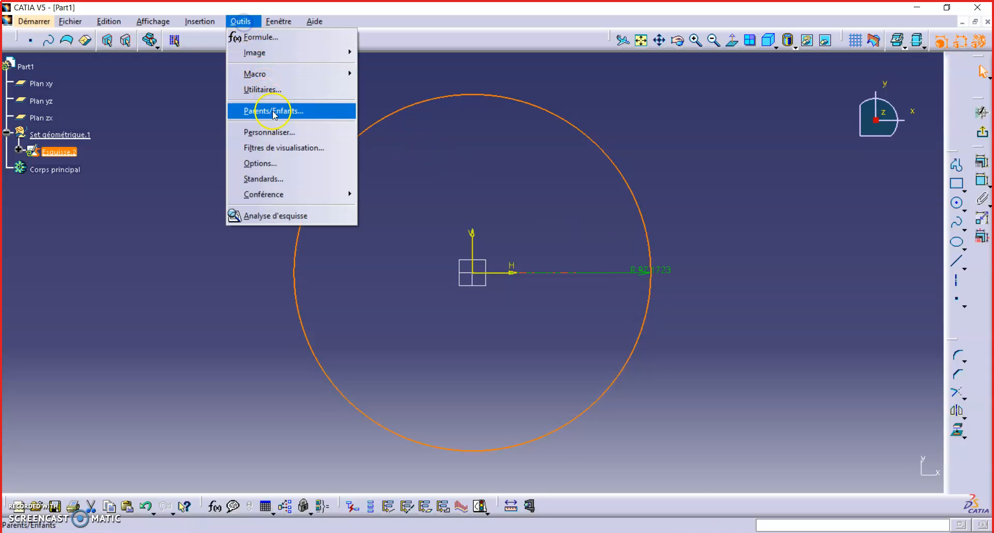
click(284, 163)
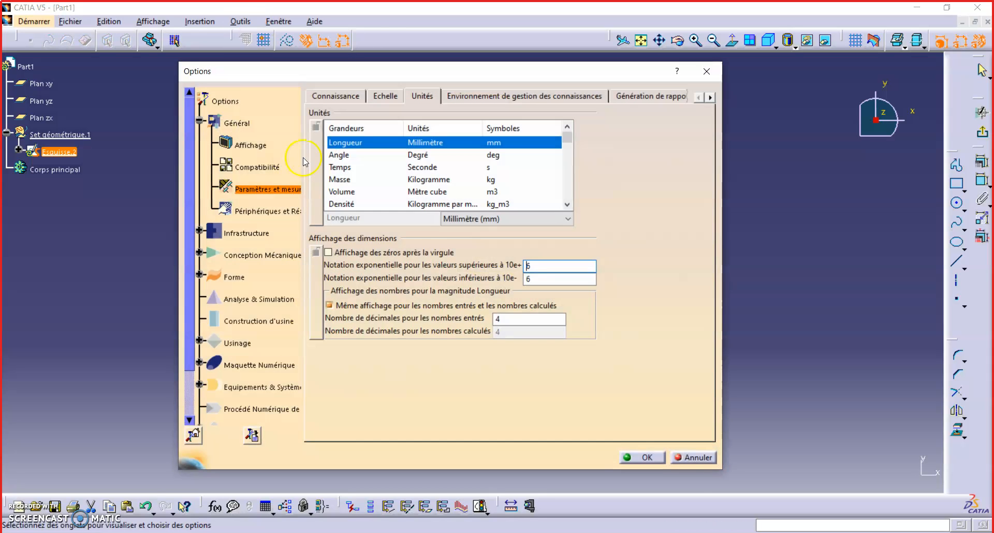
click(550, 220)
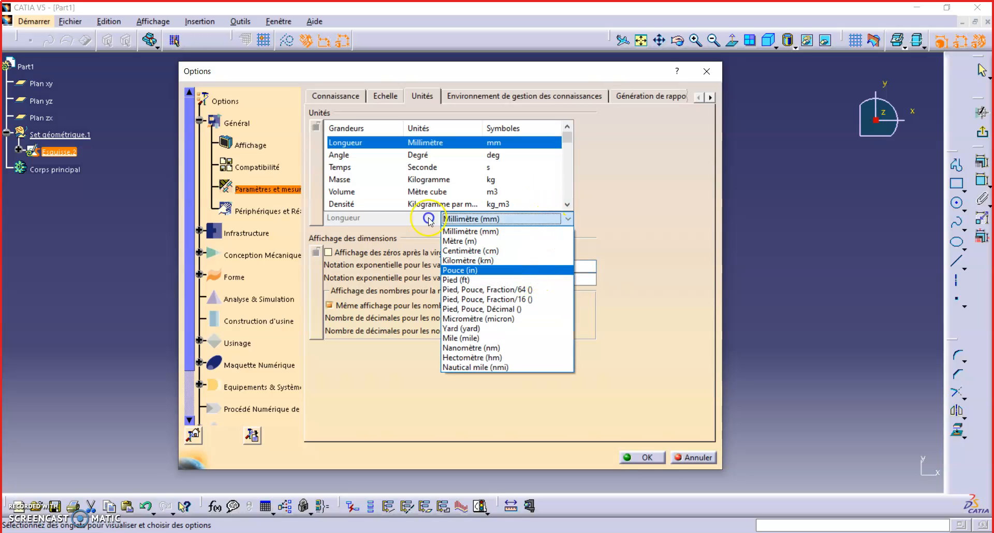
click(533, 278)
click(645, 462)
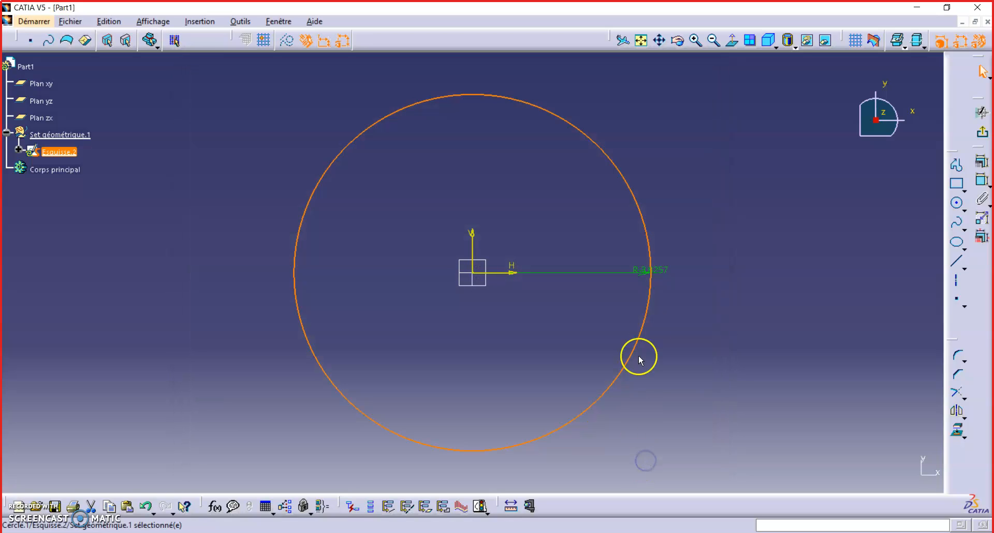
- Move the circle's radius dimension outside the circle and set the radius to 2 in
drag(657, 269, 727, 177)
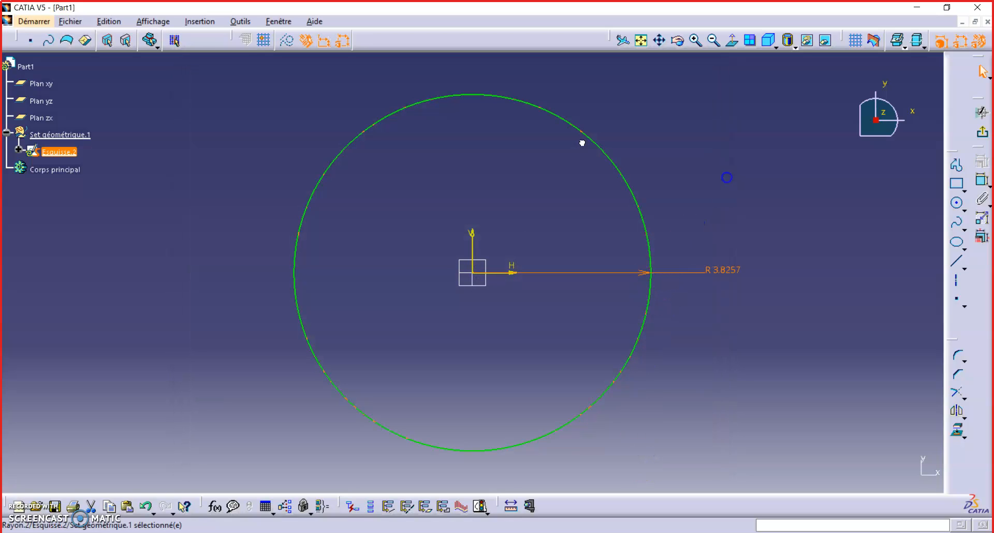
double_click(728, 270)
text(2)
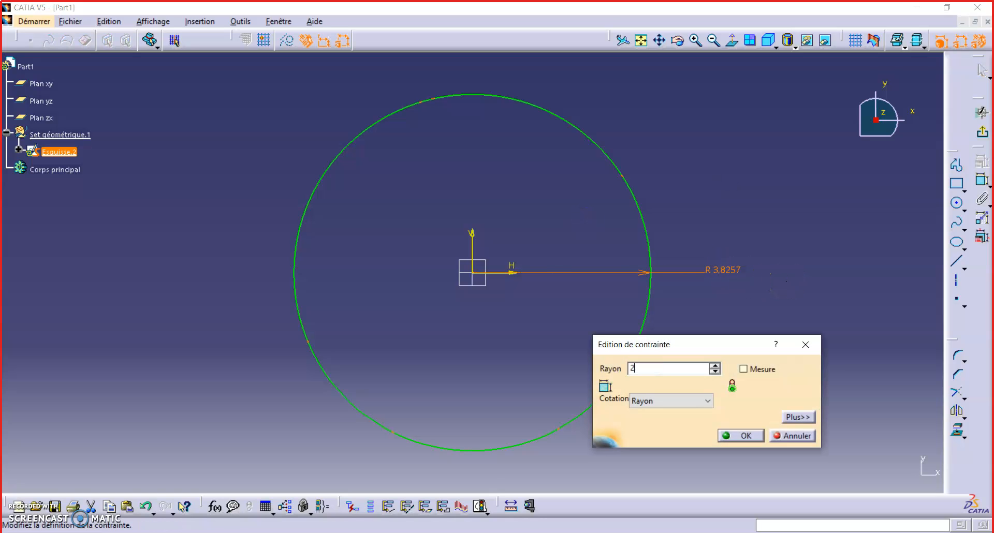
key(Return)
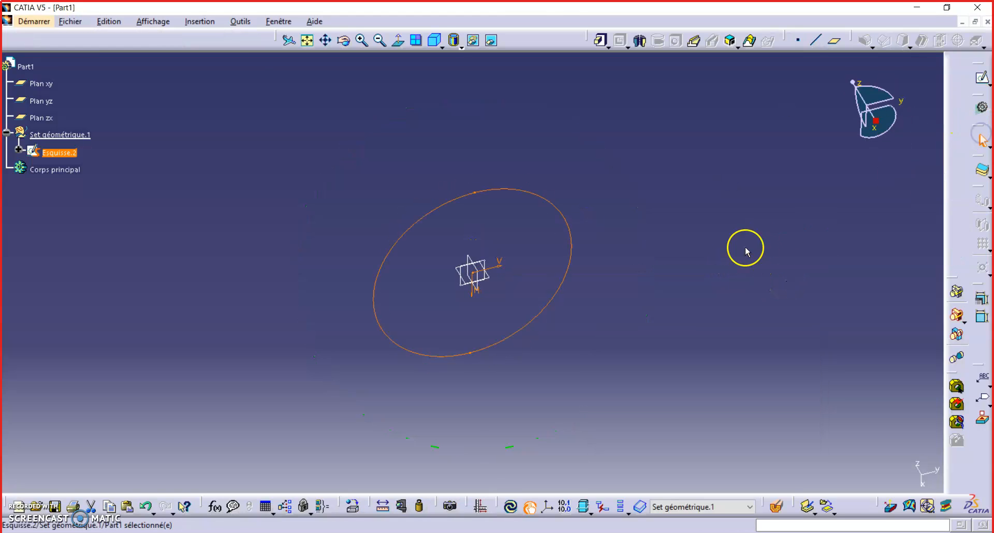
- Extrude the circle sketch to a length of 4 in
click(601, 47)
click(580, 302)
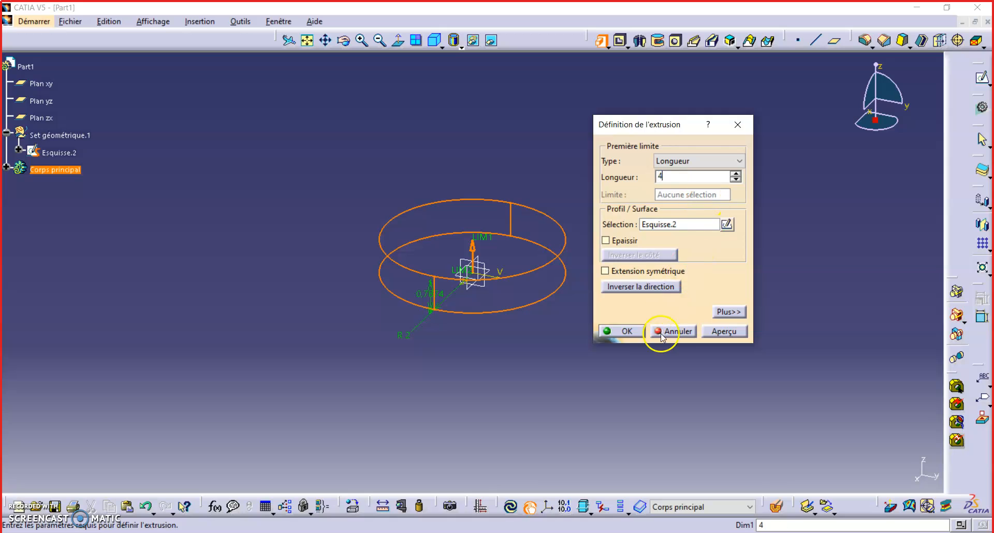
click(640, 330)
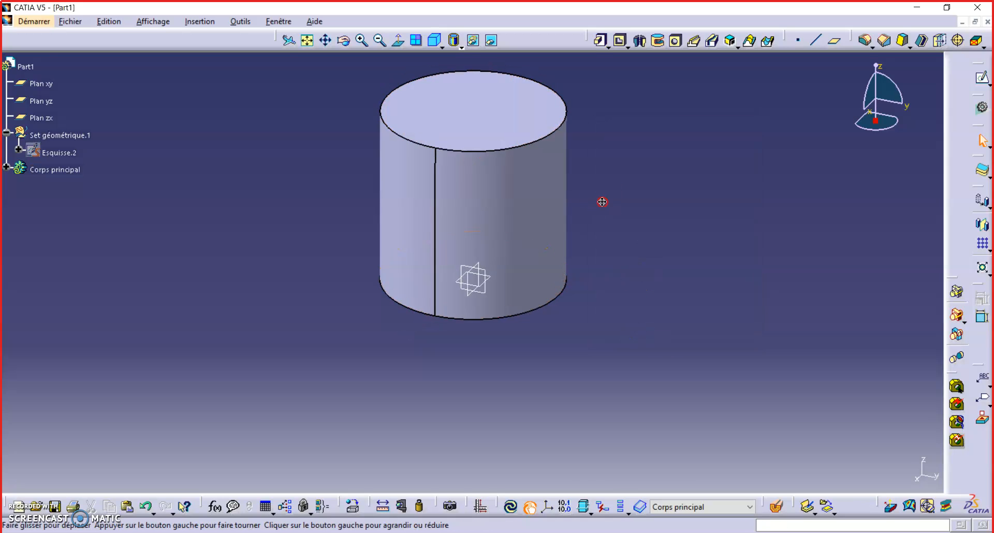
scroll(594, 217, down, 1)
scroll(304, 270, down, 1)
middle_drag(304, 269, 317, 278)
click(473, 151)
click(657, 193)
middle_drag(657, 193, 616, 233)
click(621, 41)
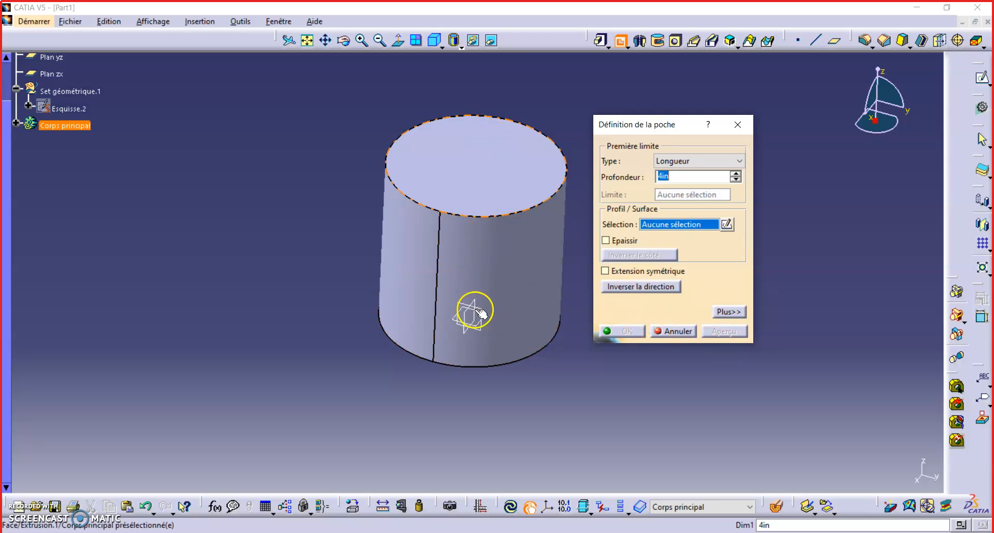
click(678, 332)
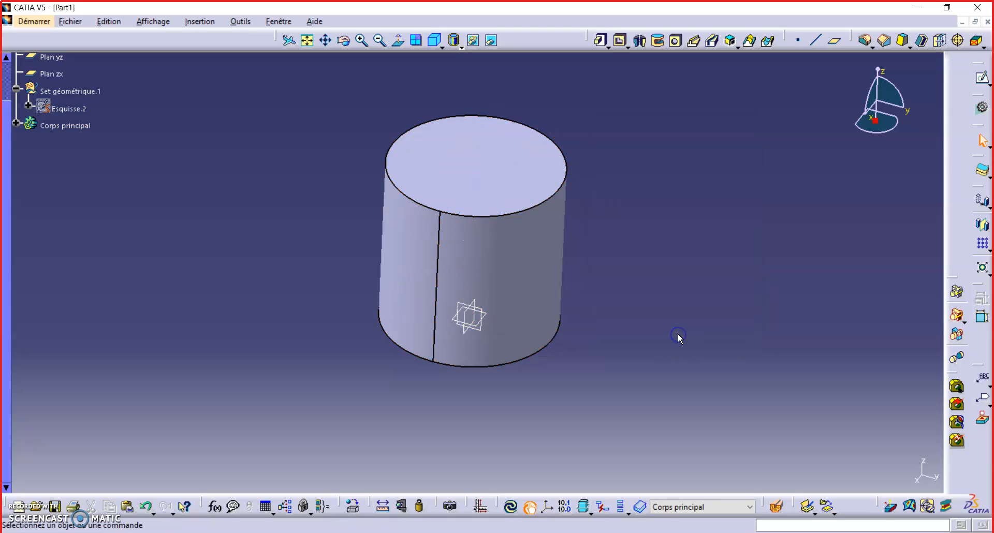
- Shell the cylinder with an inside thickness of 0.25 in, removing its upper circular face
click(922, 40)
drag(365, 332, 693, 144)
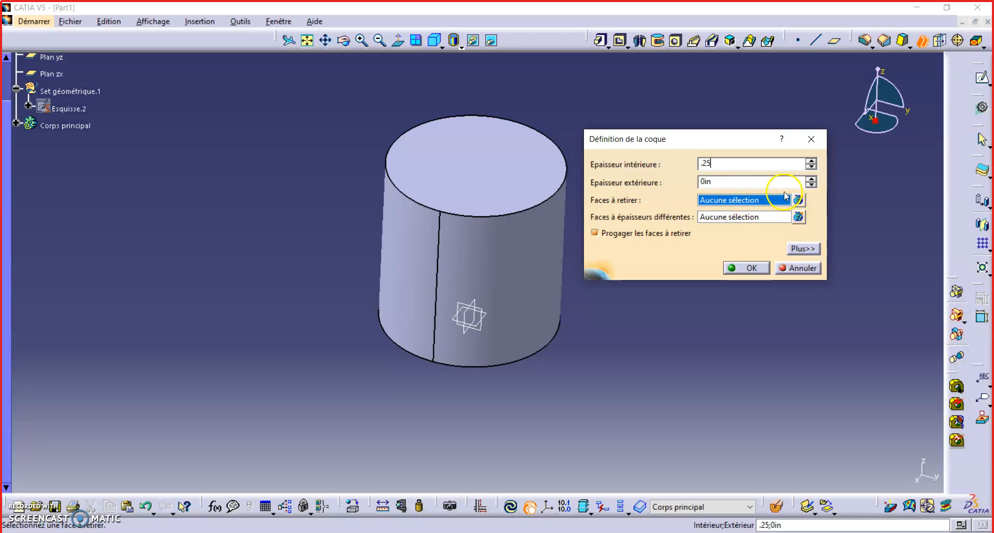
click(487, 178)
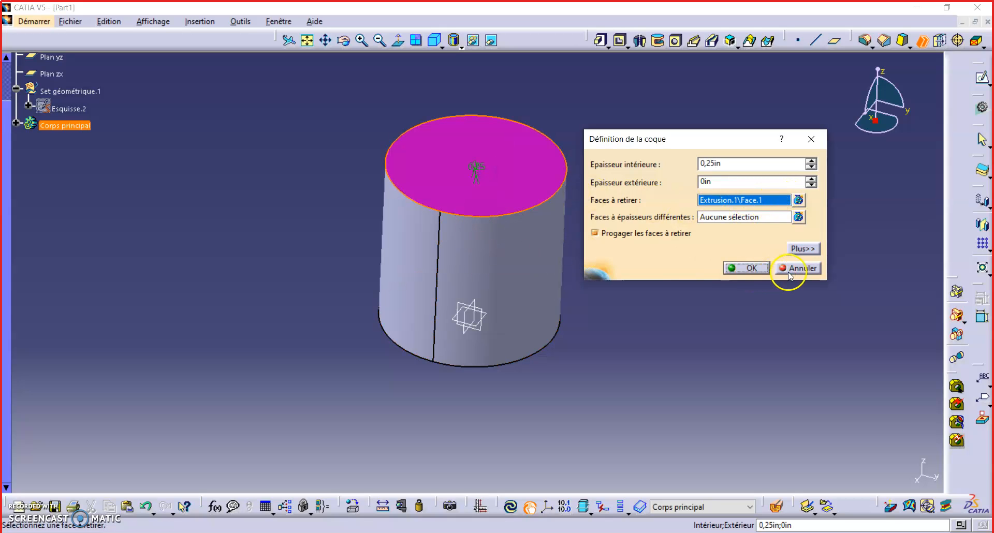
click(752, 268)
- Examine the shelled cylinder's interior with the dynamic section, moving and rotating the cutting plane to a vertical cut, and close the section
middle_drag(495, 271, 529, 266)
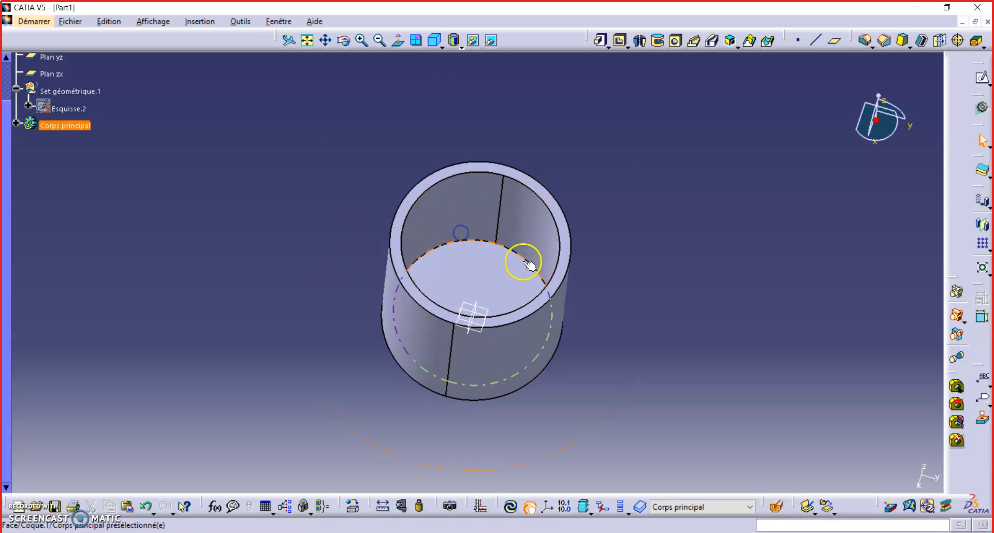
middle_drag(439, 320, 460, 340)
middle_drag(497, 303, 486, 218)
click(777, 507)
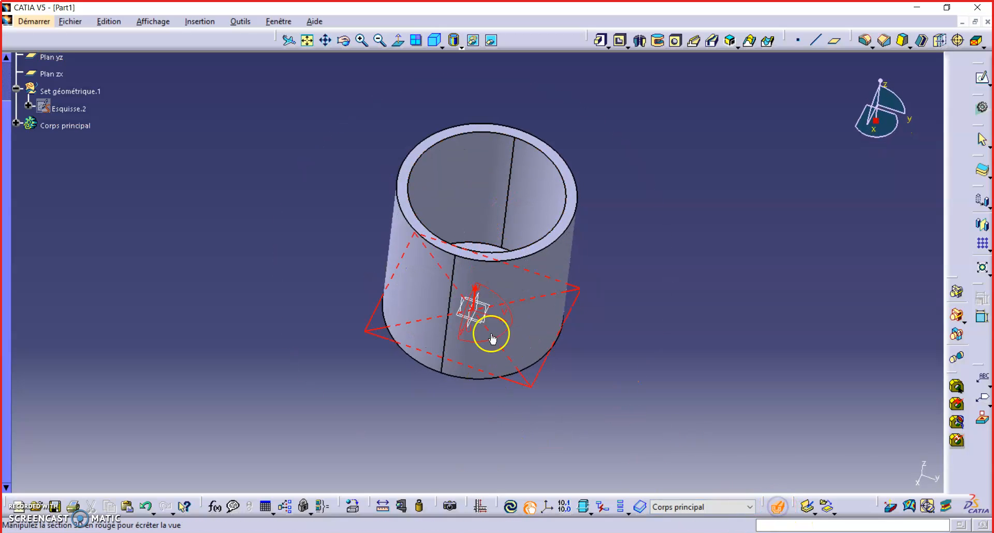
drag(464, 315, 471, 266)
middle_drag(383, 227, 440, 239)
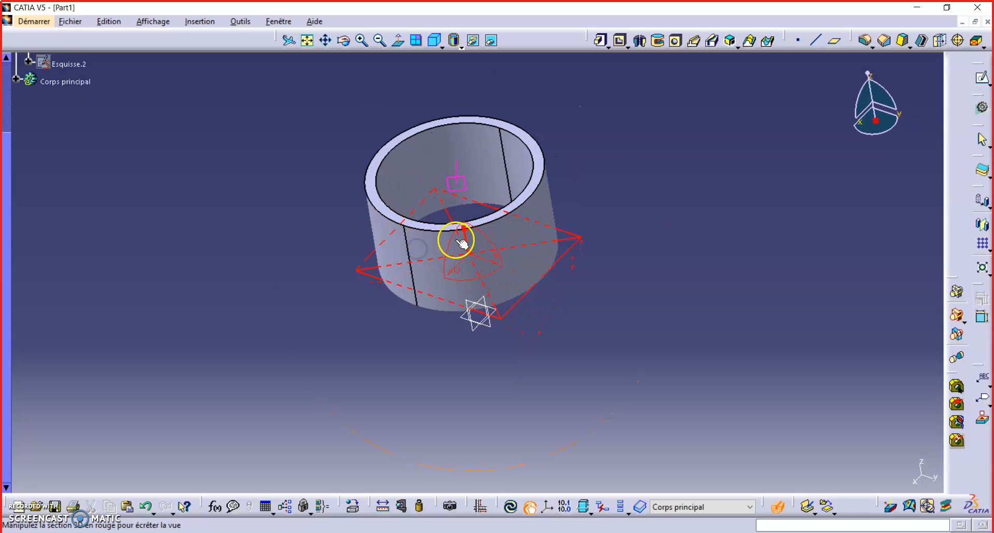
drag(456, 238, 500, 186)
middle_drag(470, 308, 734, 444)
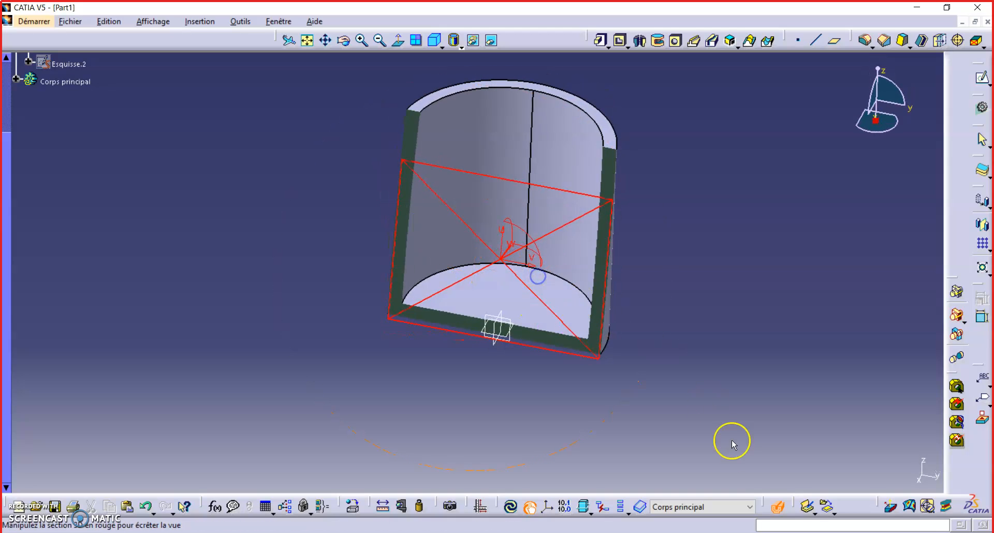
click(776, 507)
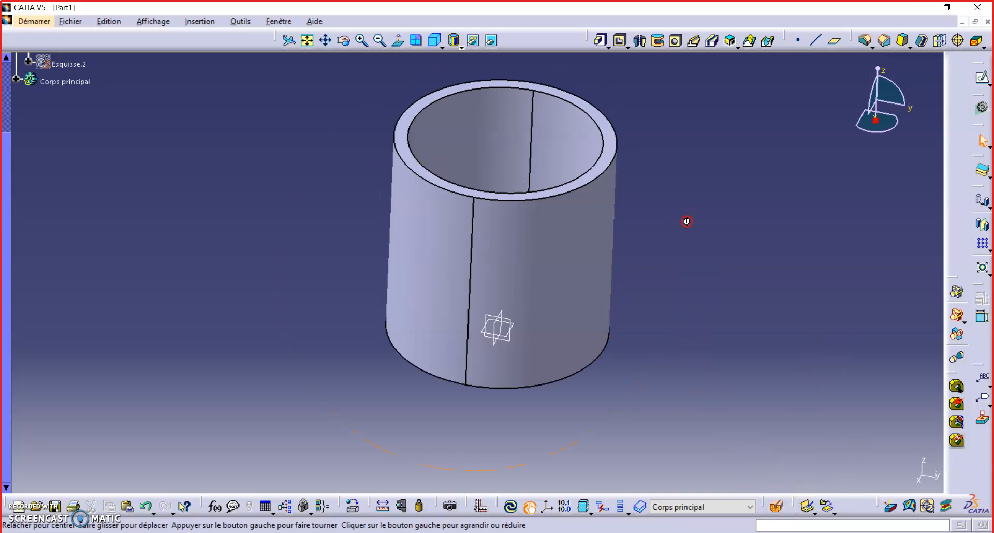
- Define a 1 deg draft on the cylinder's inner wall face, with the upper rim face as neutral element
middle_drag(688, 220, 667, 287)
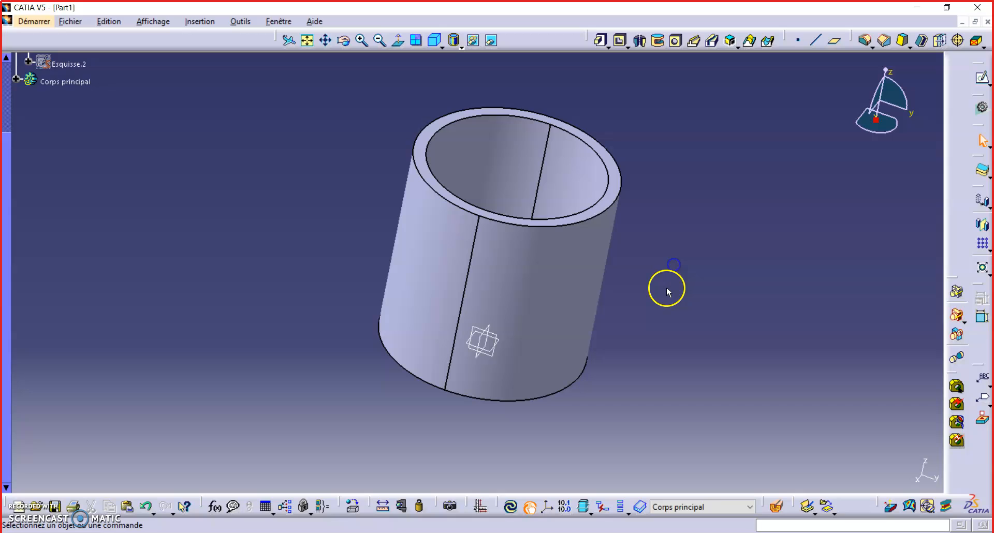
click(434, 40)
middle_drag(687, 190, 693, 248)
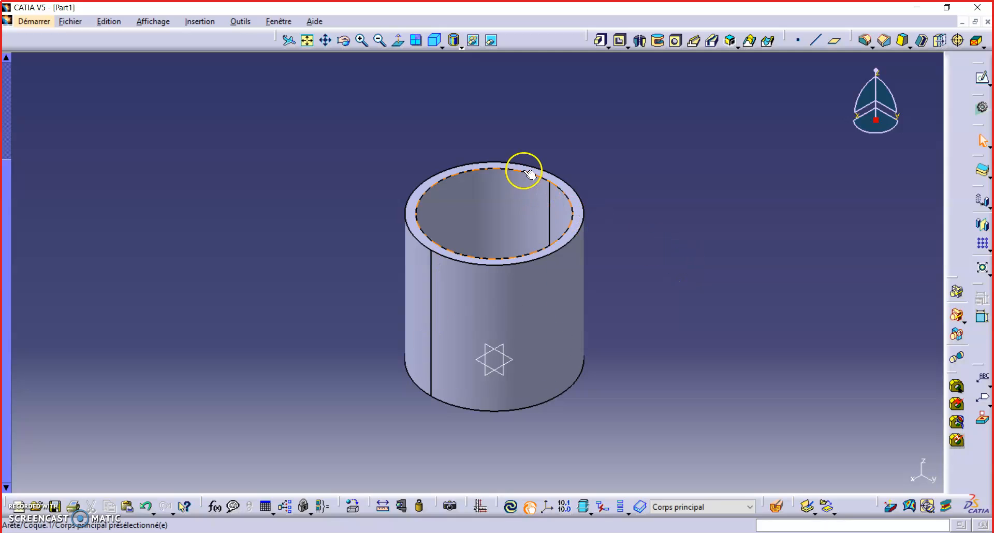
click(904, 41)
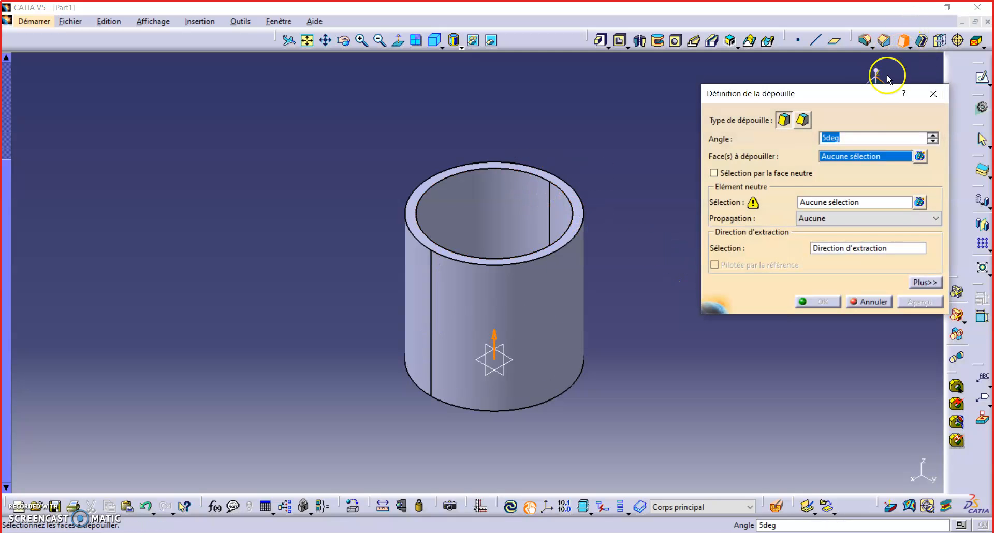
text(1)
click(885, 158)
click(913, 156)
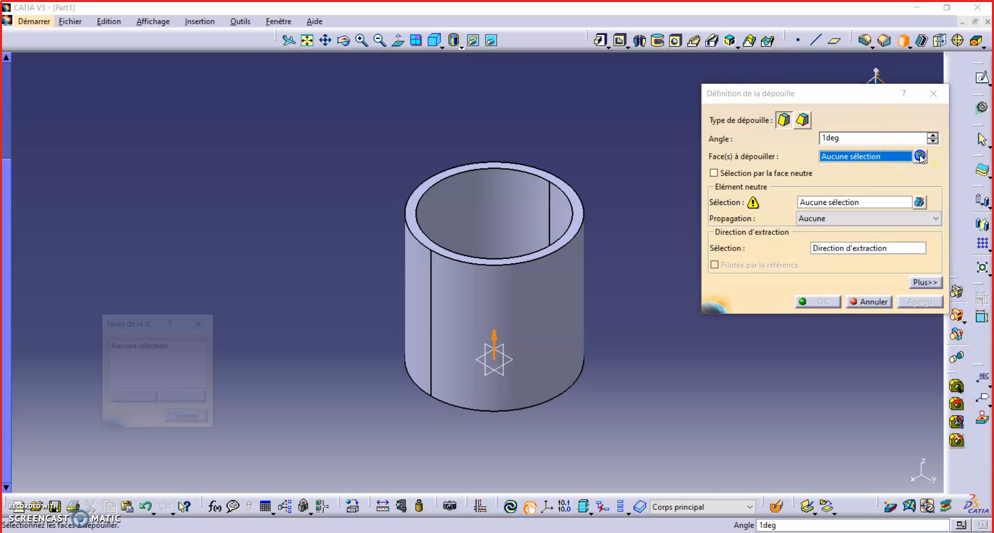
click(485, 208)
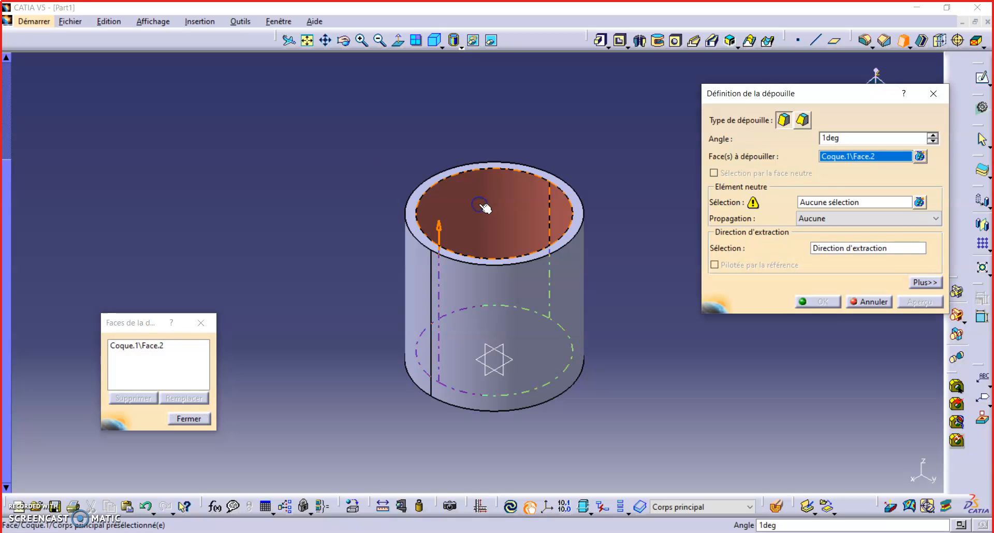
click(864, 203)
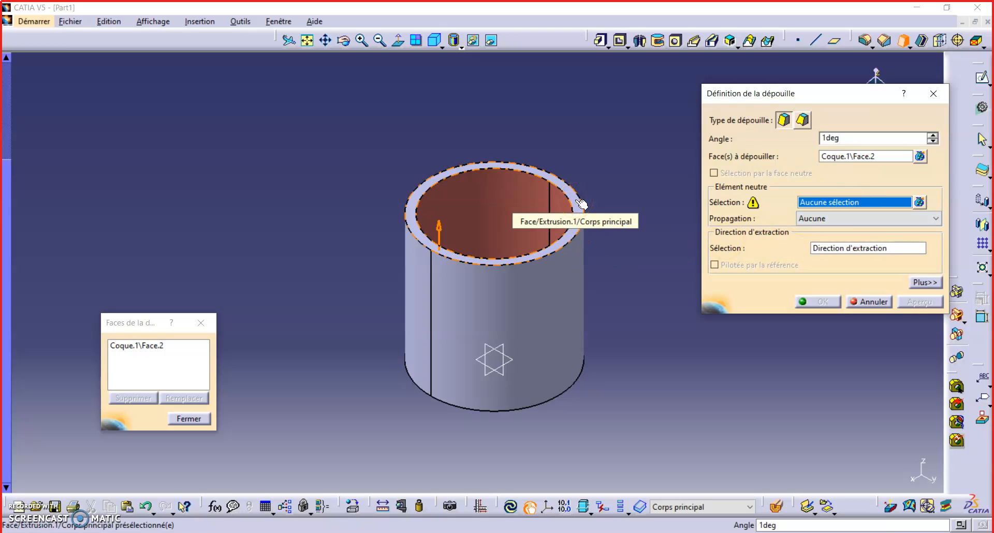
middle_drag(580, 202, 544, 151)
click(407, 106)
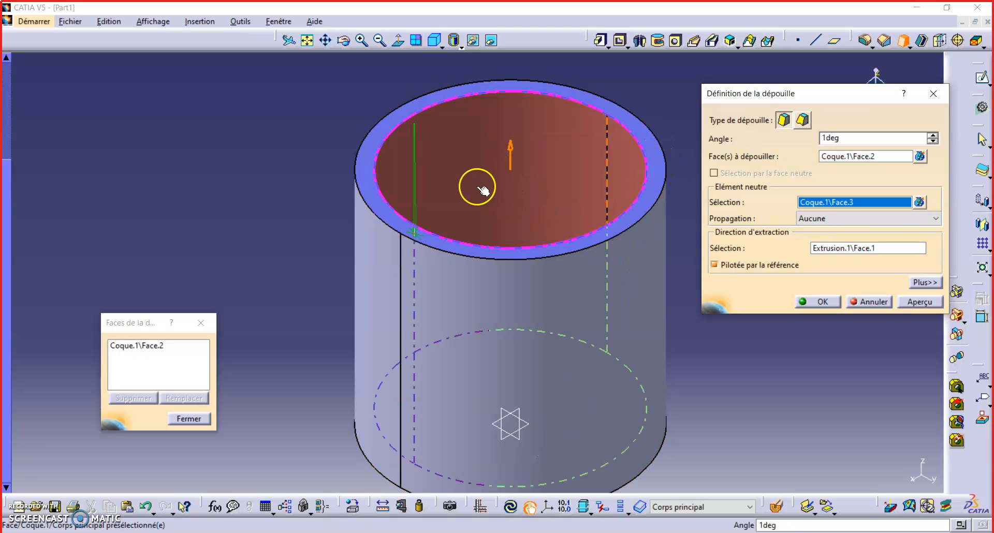
- Flip the draft's extraction direction back and forth, ending with it pointing upward
click(510, 155)
click(506, 189)
click(508, 160)
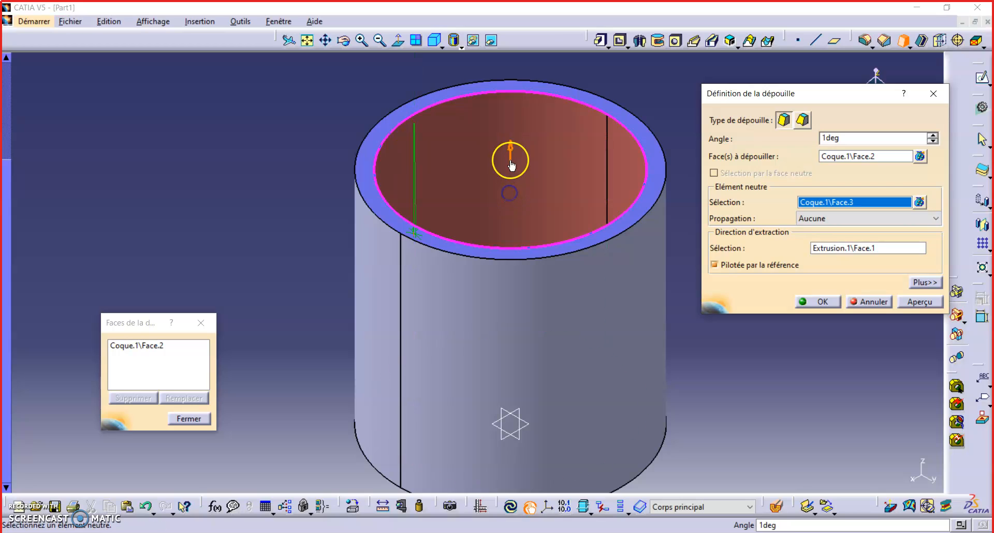
click(513, 189)
click(512, 153)
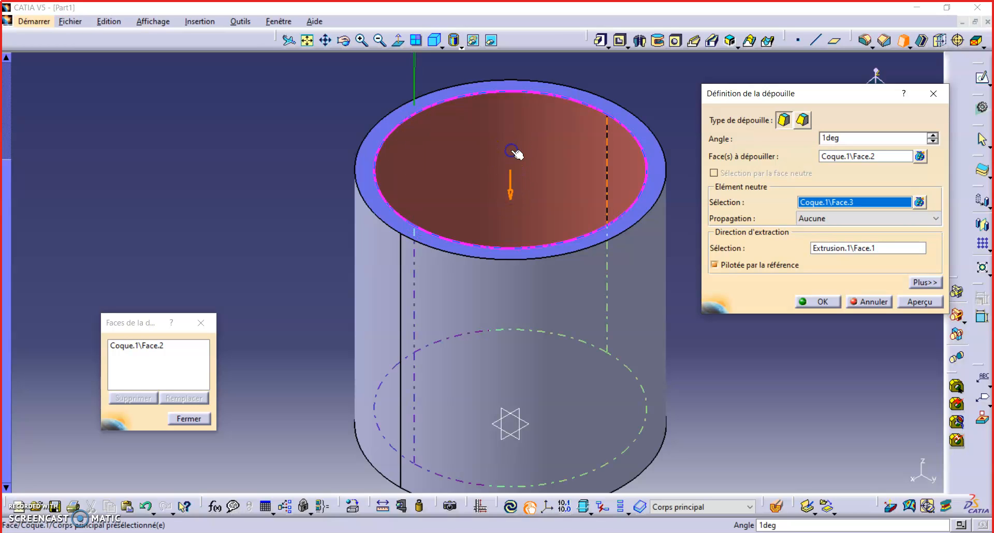
click(511, 185)
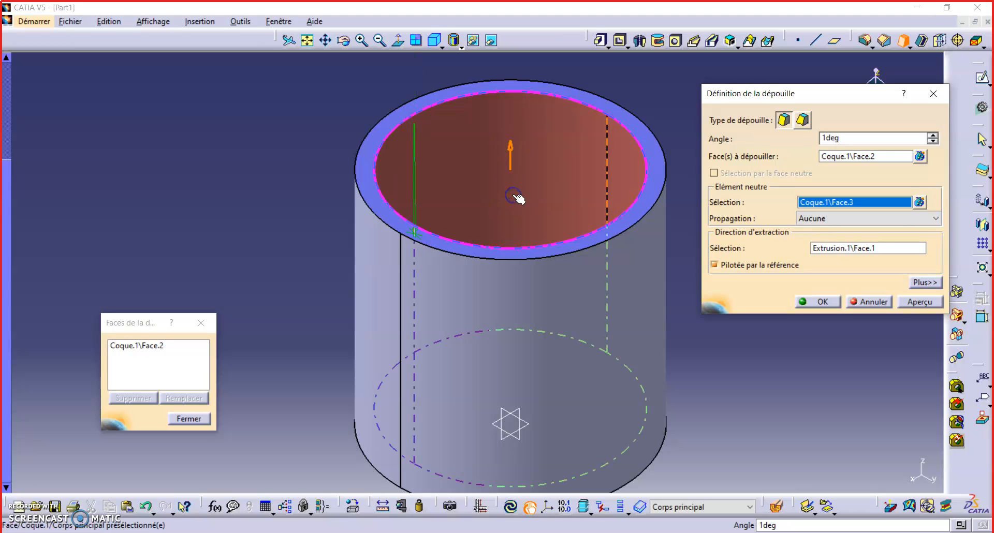
- Preview the draft on the inner wall, inspect how it tapers toward the cup's floor, and apply it
click(923, 305)
middle_drag(431, 187, 531, 337)
middle_drag(545, 290, 438, 280)
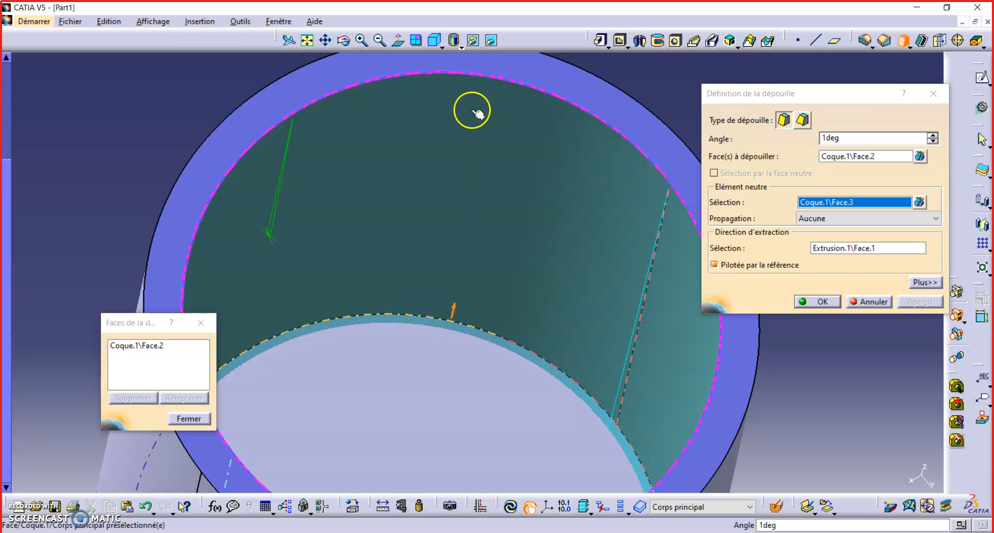
middle_drag(422, 359, 396, 482)
middle_drag(397, 481, 392, 325)
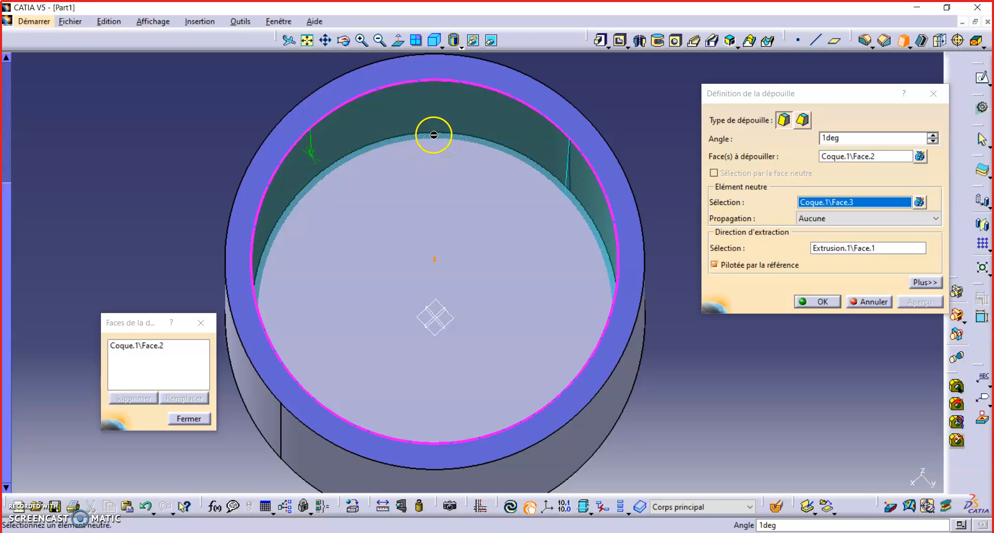
click(827, 306)
- Check the drafted inner wall's taper from rim to floor with a vertical dynamic section, and close the section
middle_drag(632, 327, 607, 104)
middle_drag(644, 245, 647, 290)
click(776, 503)
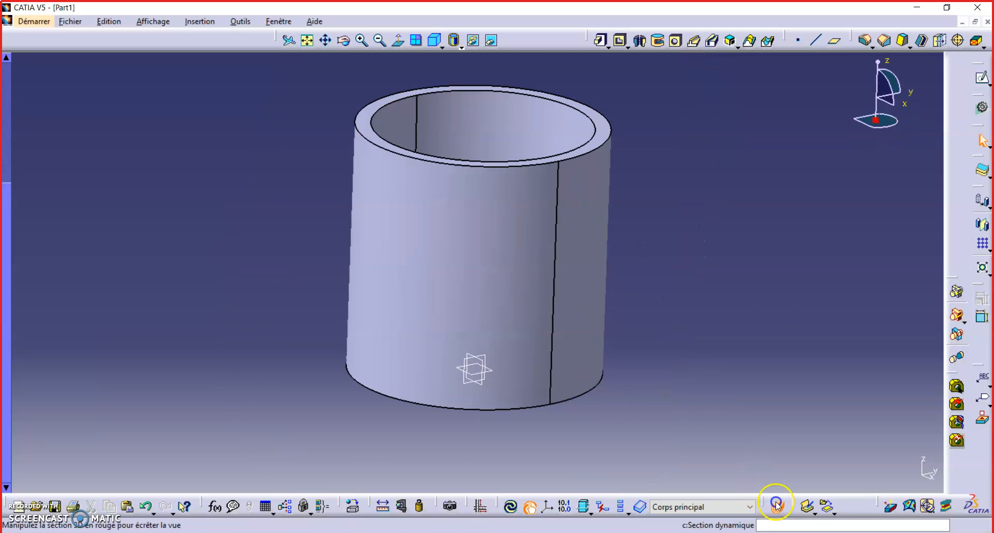
drag(502, 361, 511, 301)
middle_drag(511, 301, 254, 152)
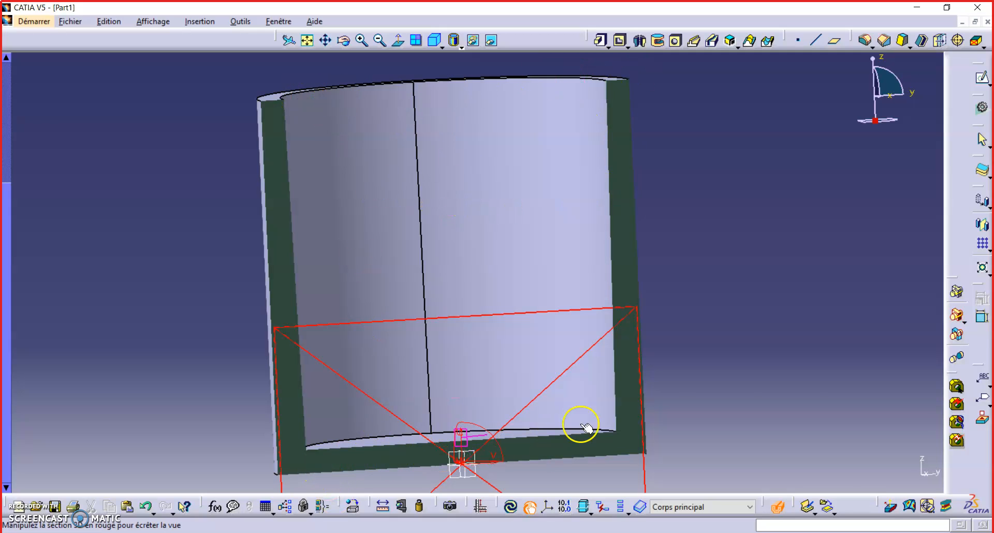
click(778, 507)
- Switch to an isometric view of the cup and start a new sketch on the vertical zx plane
middle_drag(599, 410, 595, 372)
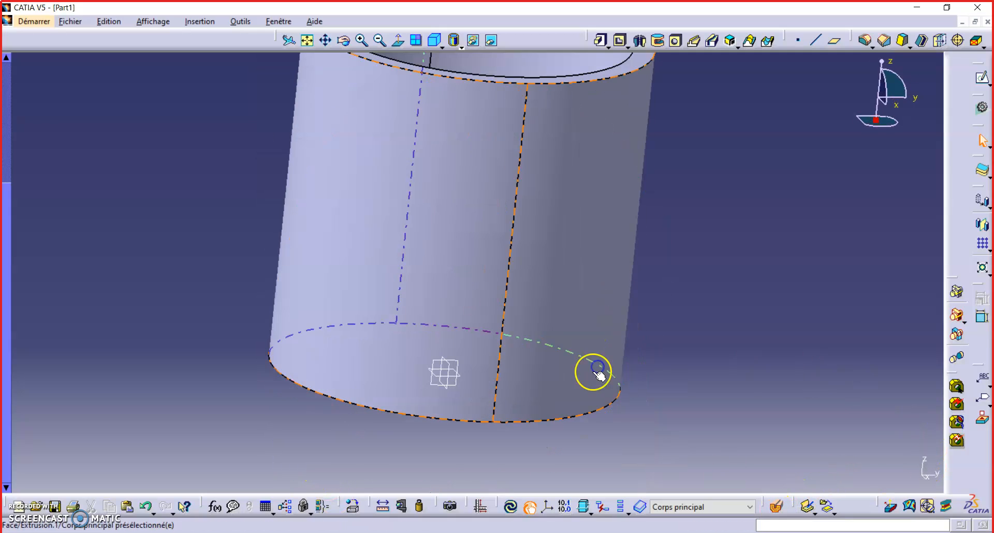
middle_drag(540, 325, 426, 282)
click(435, 40)
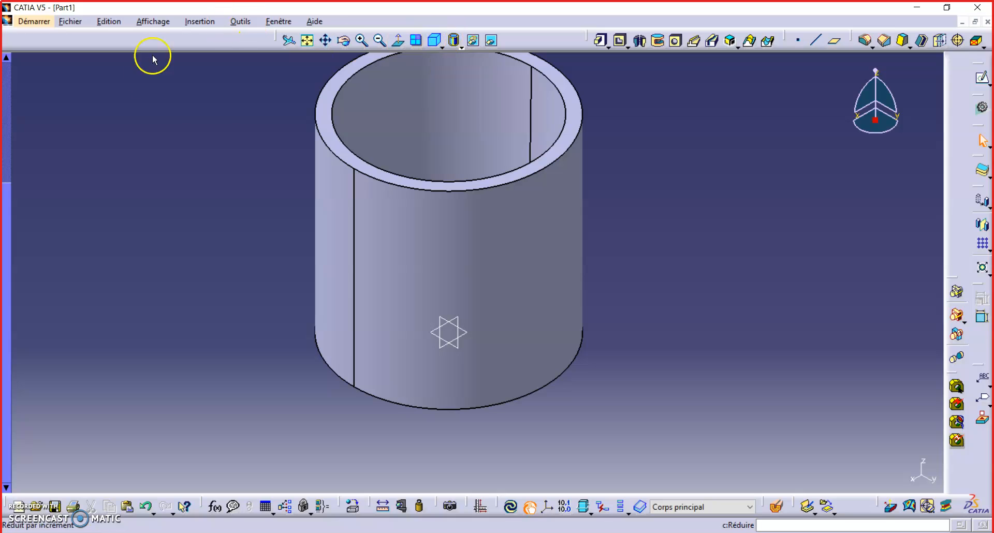
middle_drag(399, 152, 579, 167)
click(982, 77)
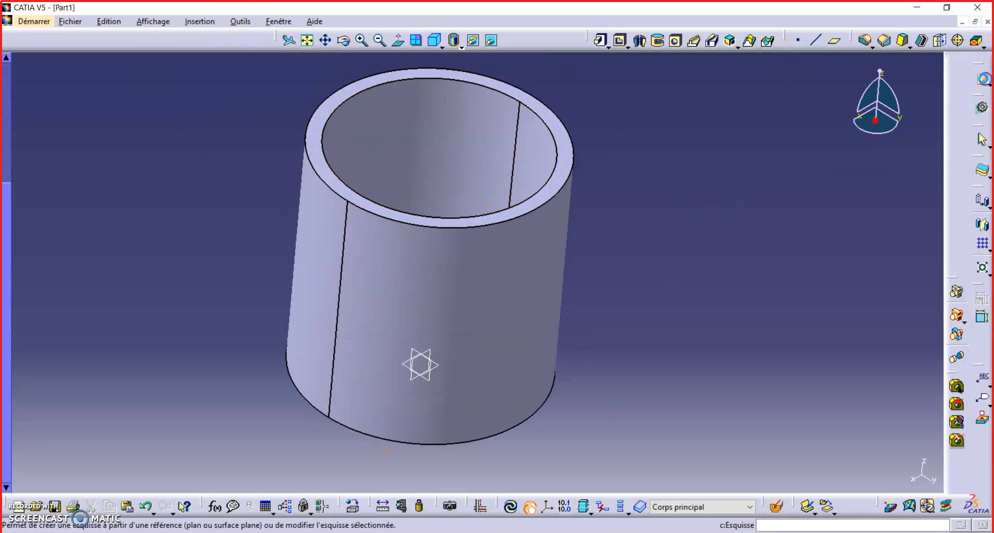
click(433, 355)
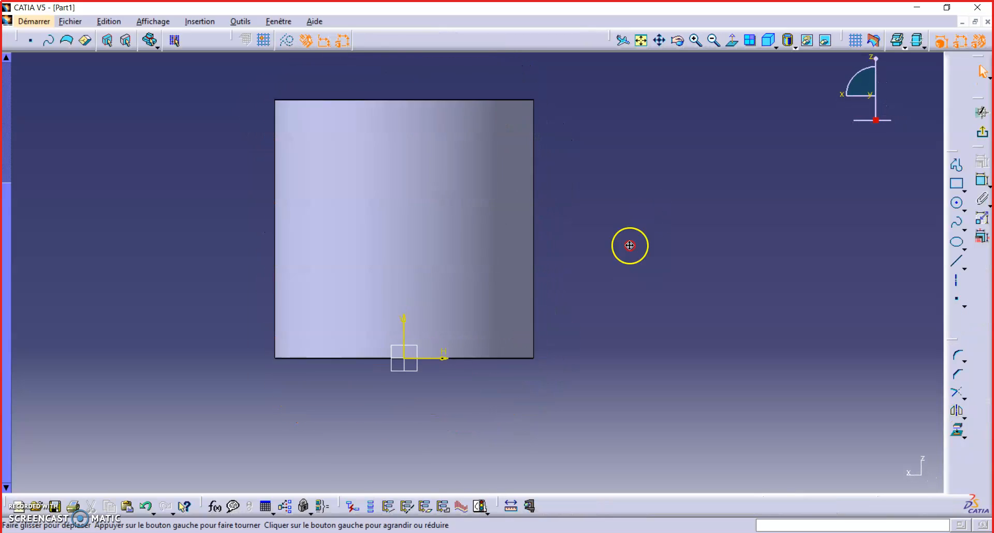
- Sketch the handle path from the cup's wall: a horizontal line about 1.15 in long, a tangent arc about 0.67 in radius, and a long tangent arc downward
click(956, 164)
click(449, 196)
click(525, 196)
click(334, 40)
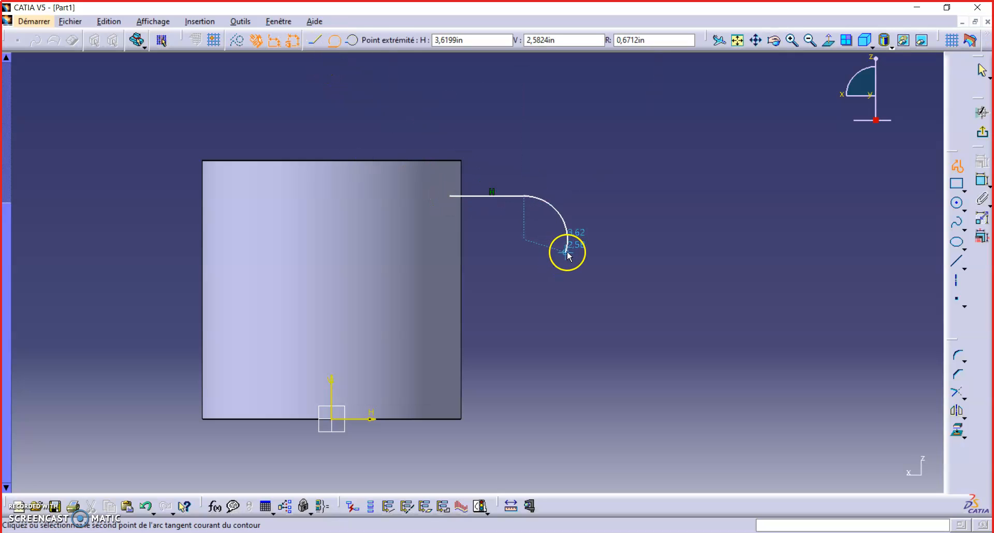
click(567, 253)
click(335, 40)
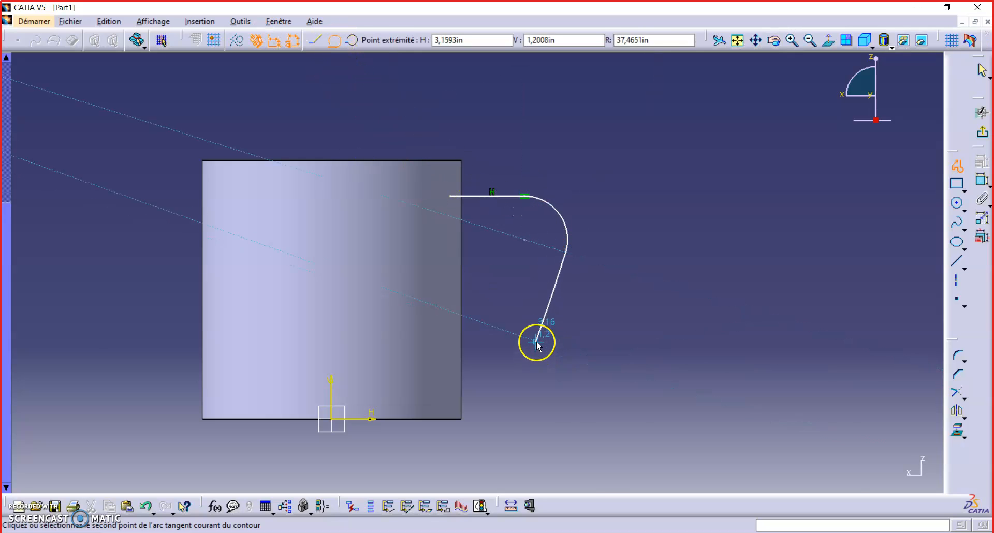
click(531, 326)
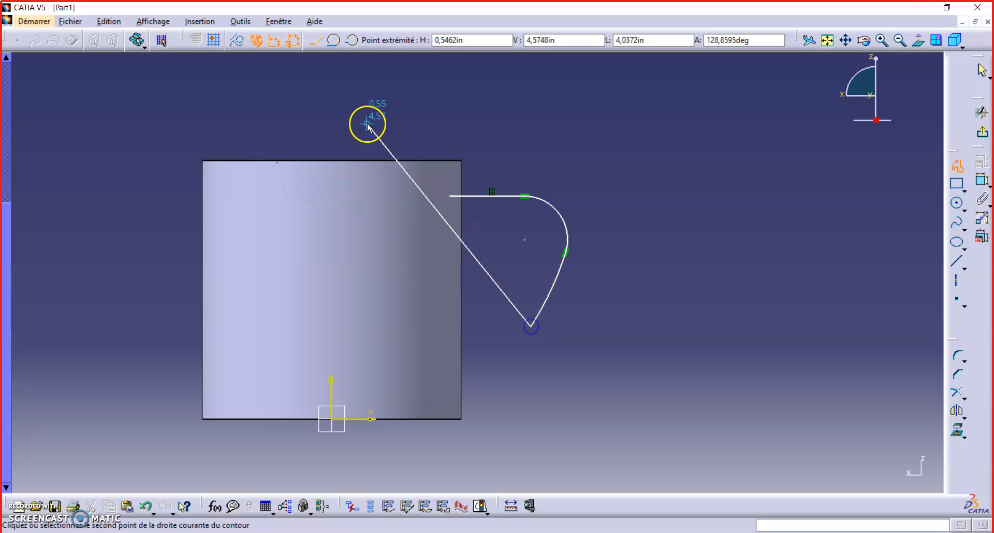
- Continue the handle path with a lower tangent arc about 0.67 in radius and a short horizontal line back to the cup's wall
click(334, 40)
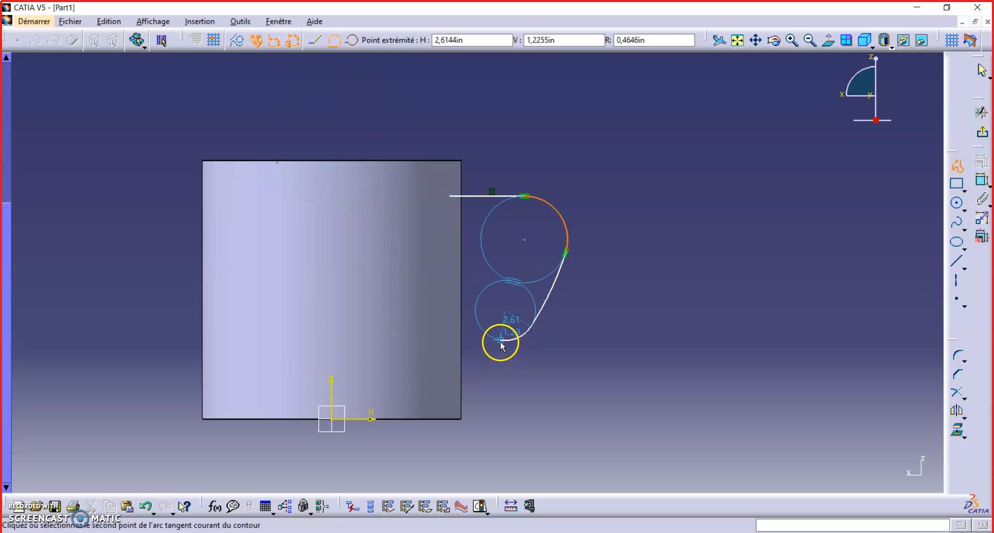
middle_drag(500, 342, 494, 294)
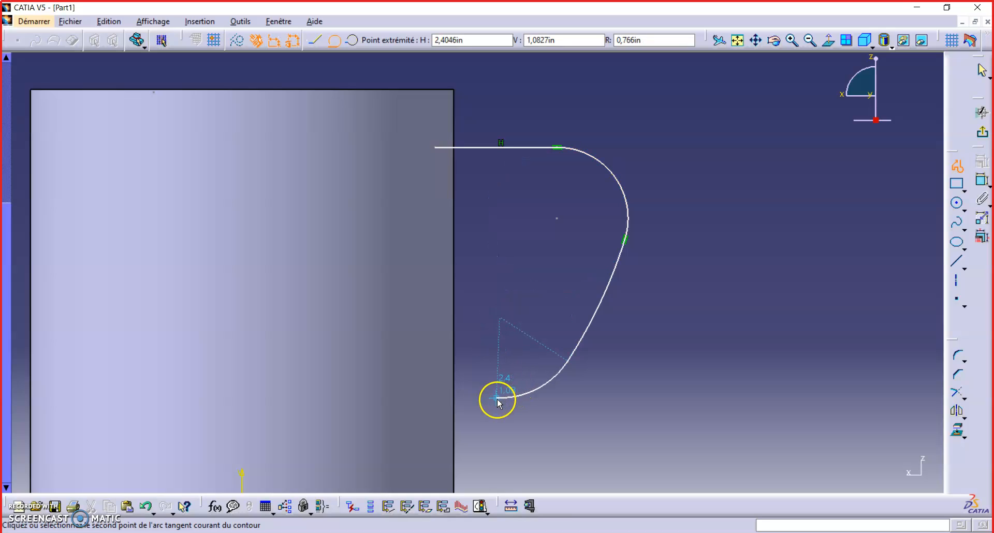
click(521, 383)
click(508, 391)
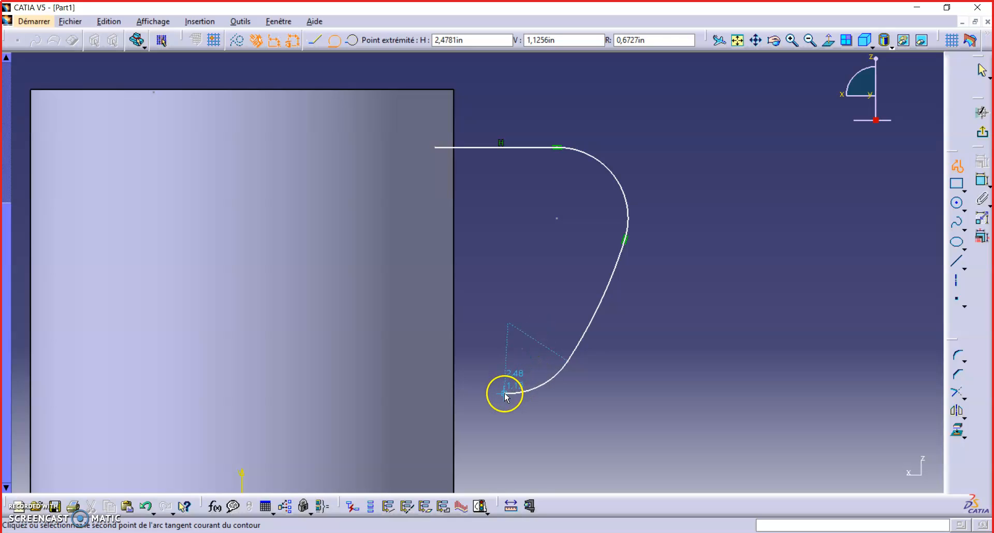
click(506, 392)
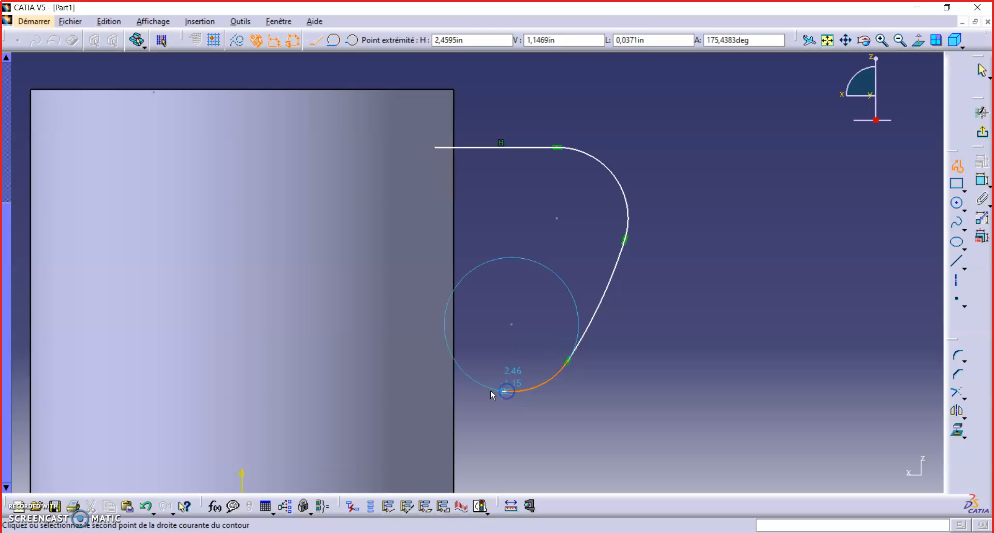
double_click(450, 392)
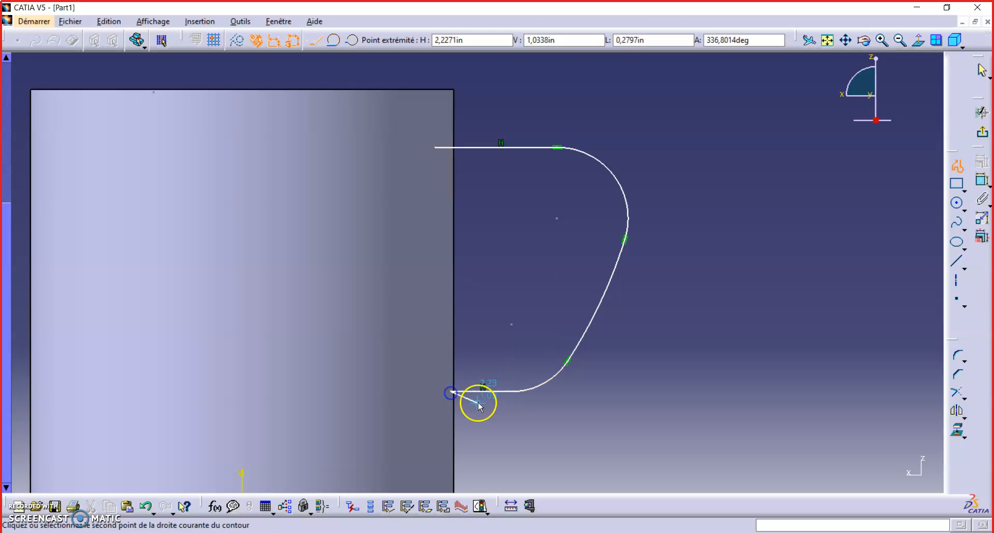
- Constrain the handle path's lower horizontal line tangent to the adjoining lower arc
ctrl+click(490, 392)
click(982, 162)
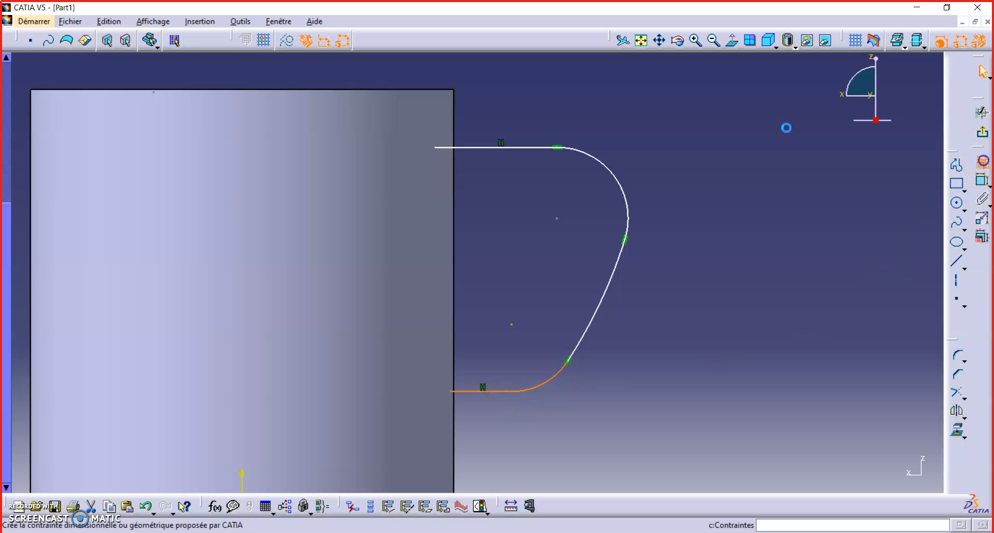
click(883, 196)
click(866, 298)
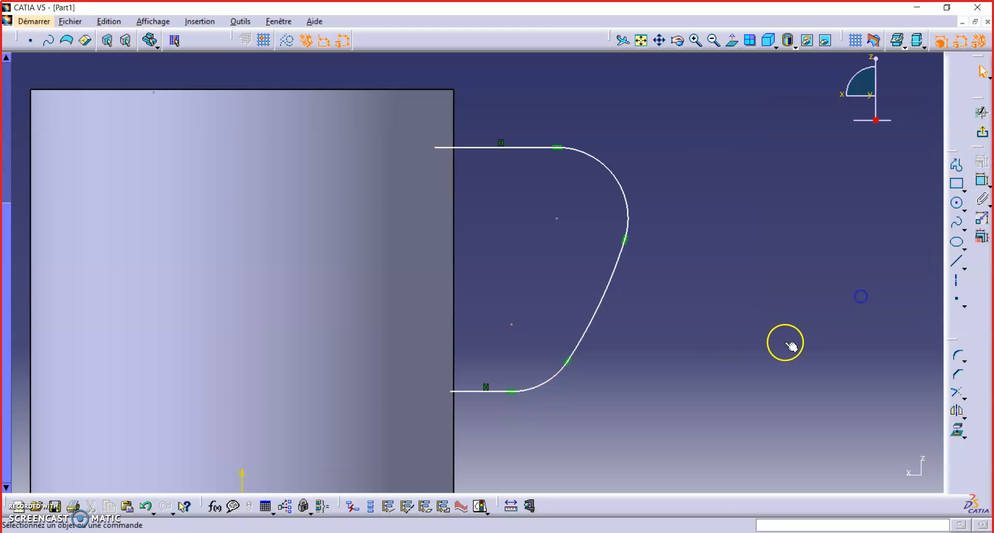
- Dimension the start point of the handle's upper line at 1.9 in from the cup's axis
click(982, 179)
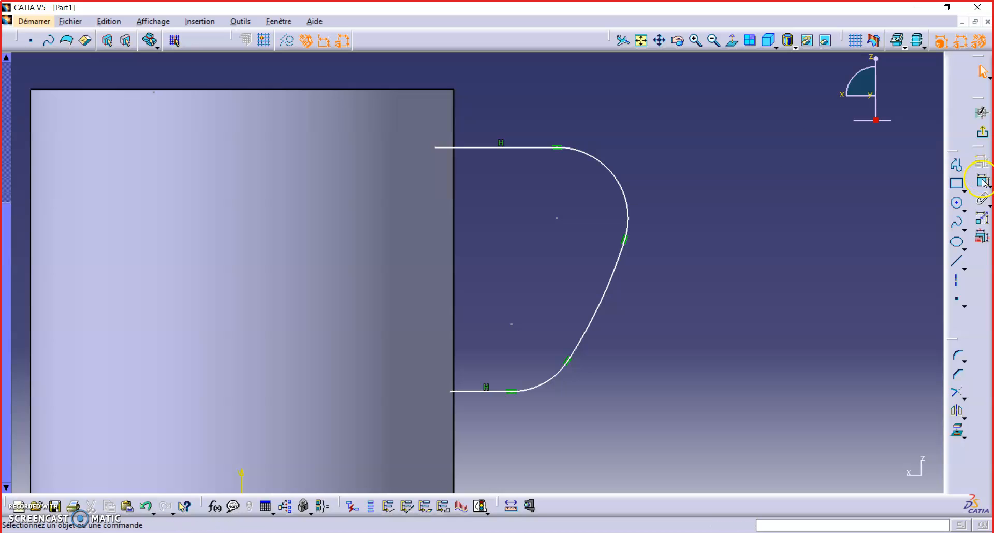
middle_drag(757, 194, 760, 250)
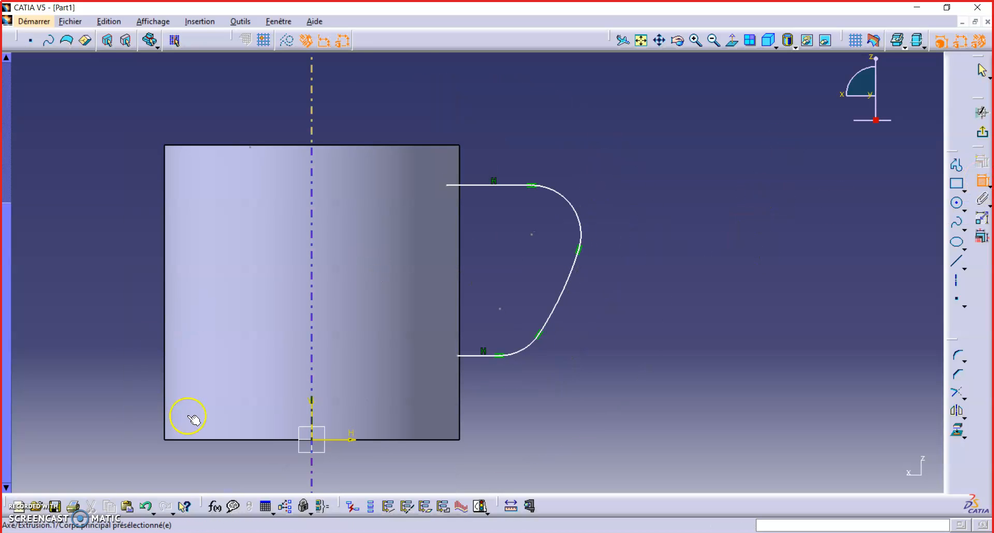
click(306, 221)
click(449, 185)
click(391, 101)
double_click(394, 101)
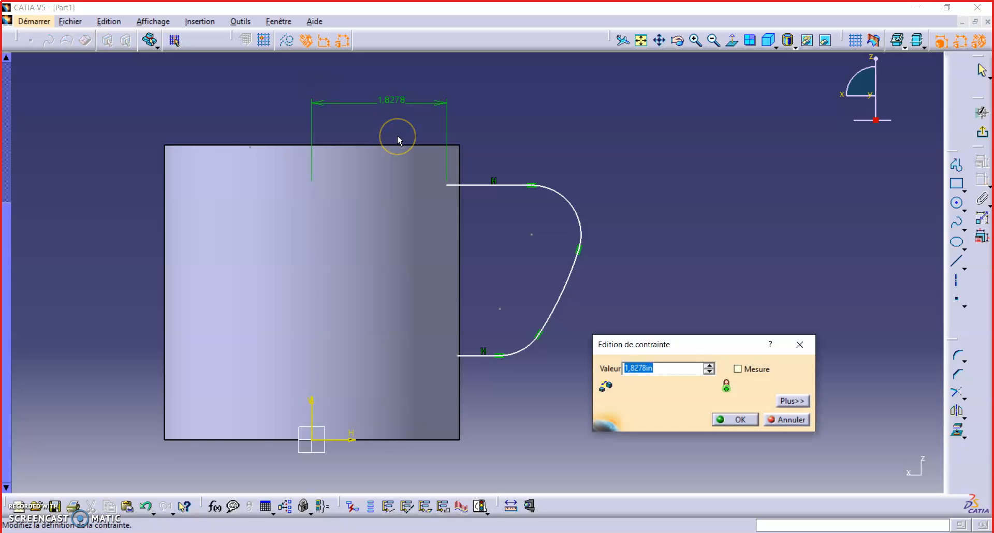
text(1.9)
key(Return)
- Dimension the handle path's upper horizontal line to a length of 0.7 in
click(518, 185)
click(416, 90)
double_click(520, 110)
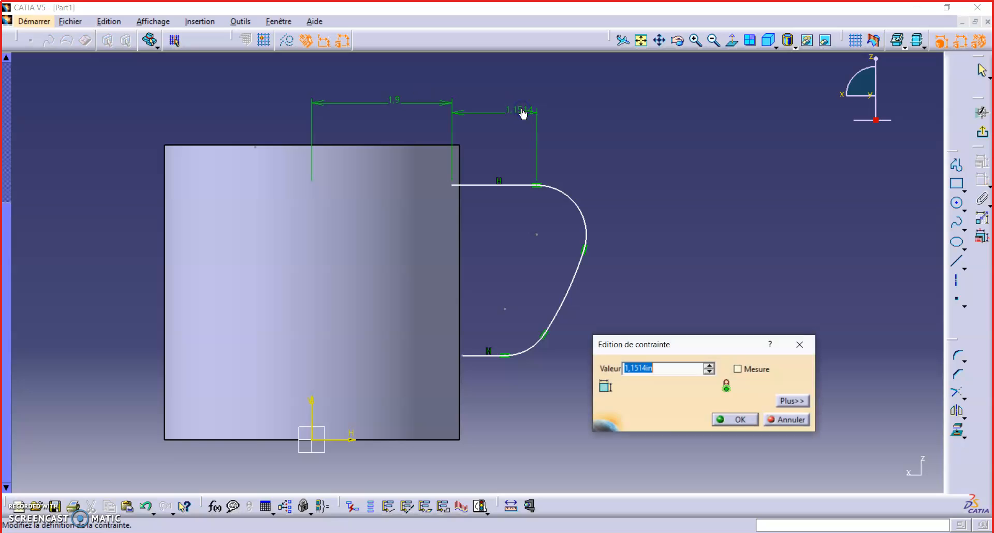
text(.70)
key(Return)
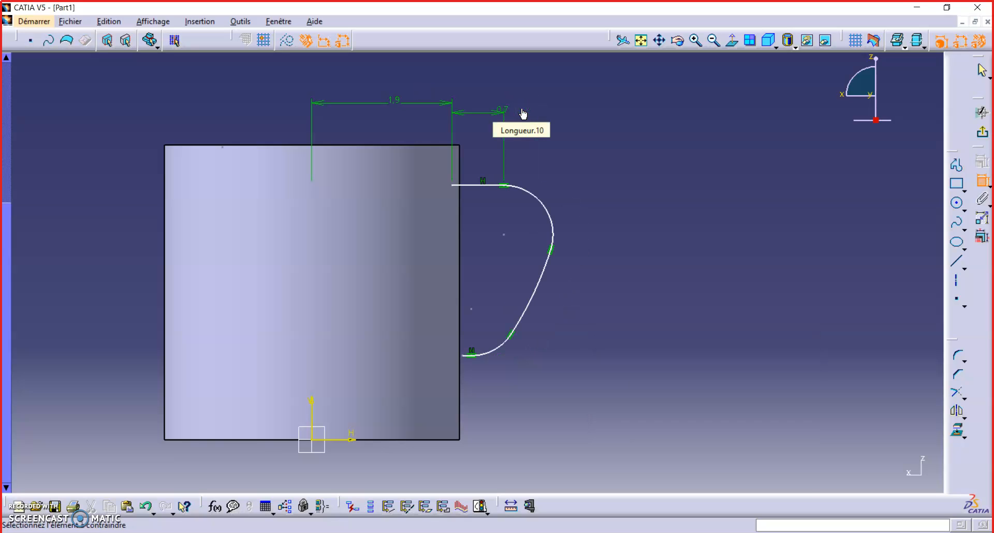
- Dimension the handle's upper horizontal line at 1 in below the cup's top edge
click(465, 185)
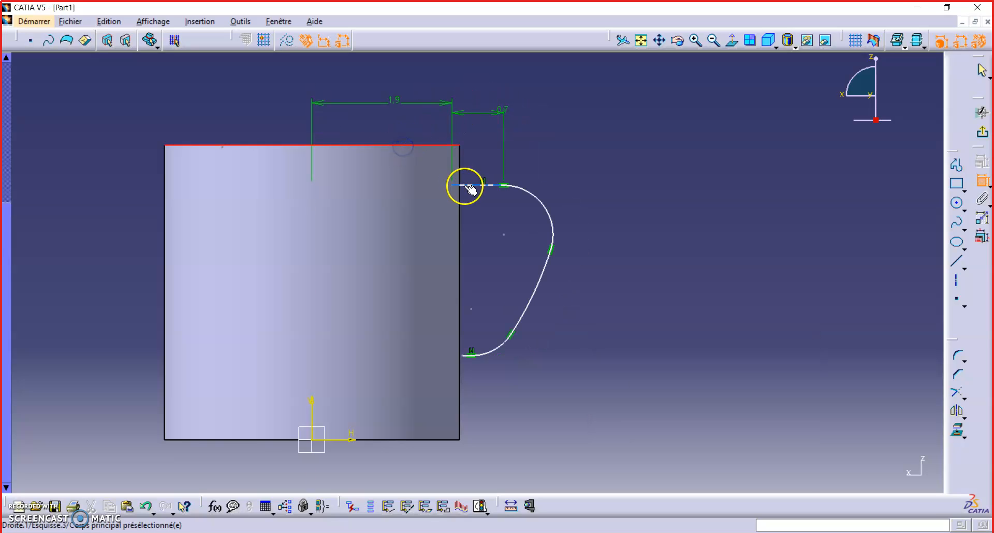
click(604, 107)
double_click(605, 105)
text(1in)
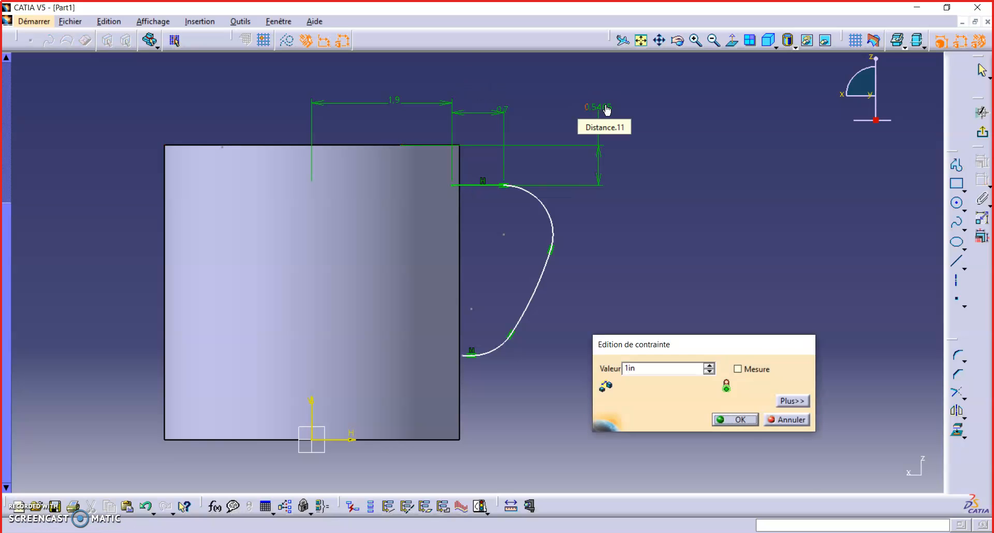
key(Return)
- Dimension the handle path's upper arc with a radius of 0.5 in
click(551, 249)
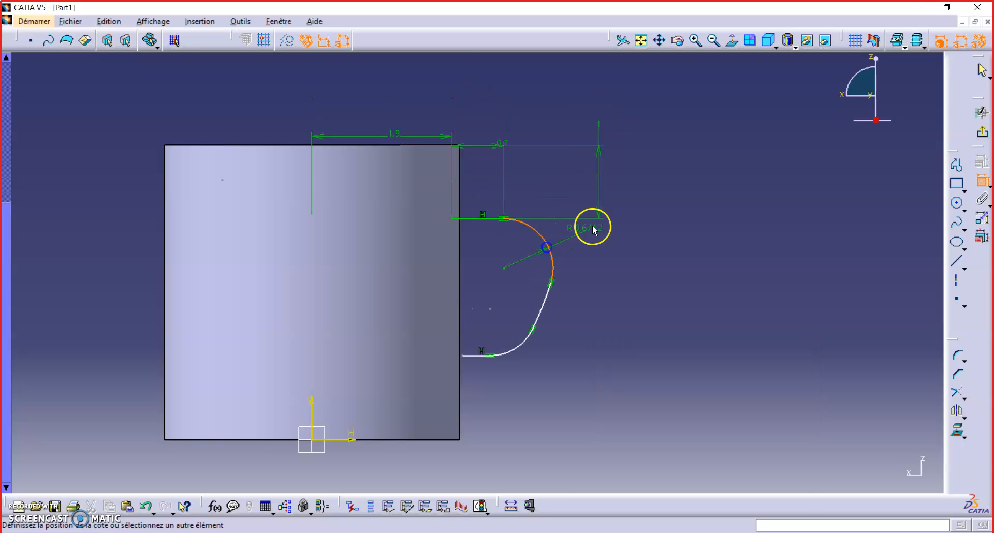
click(690, 172)
double_click(692, 176)
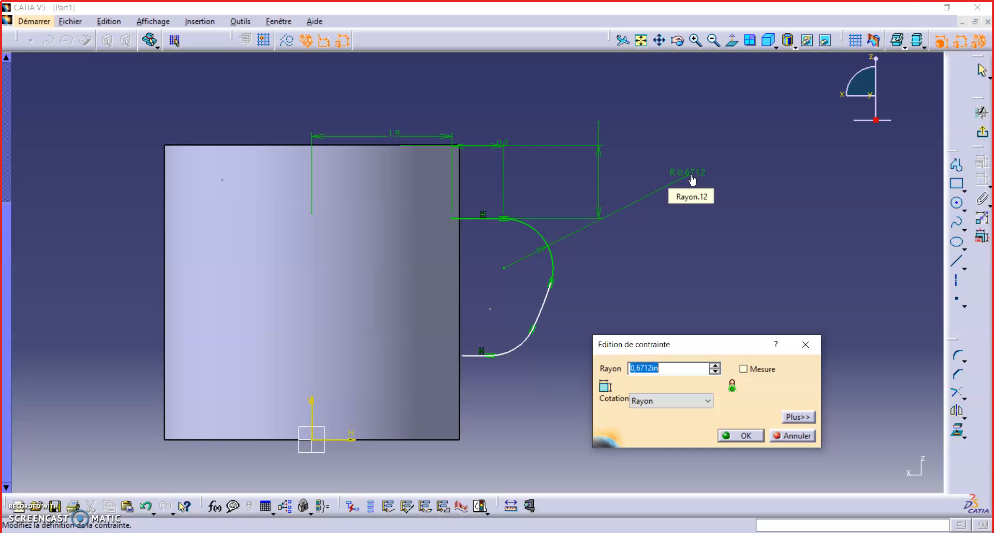
text(.5)
key(Return)
- Dimension the handle path's long middle arc with a radius of 1.75 in and pull the lower curve back outward
click(533, 288)
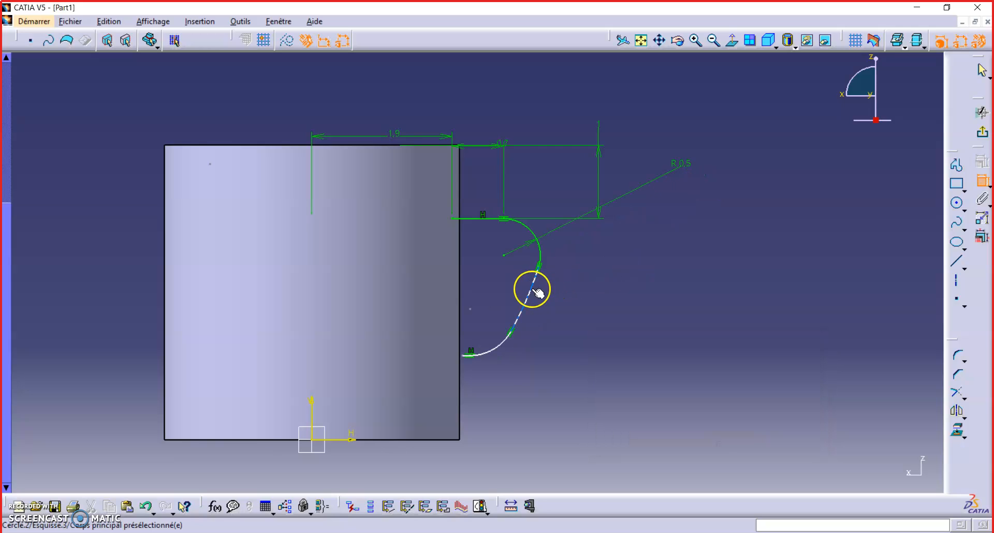
click(599, 312)
text(1,75)
key(Return)
click(539, 302)
double_click(603, 308)
text(1)
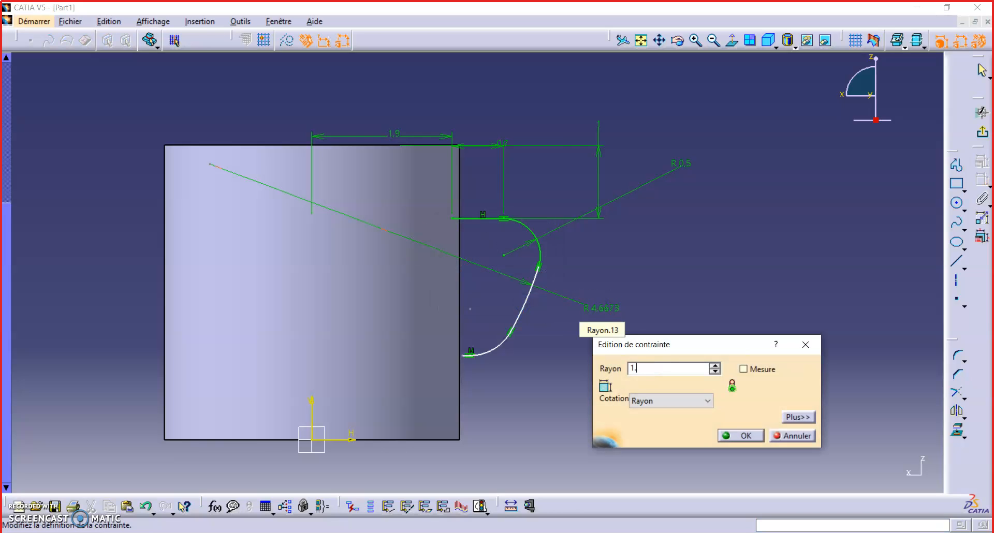
text(.75)
key(Return)
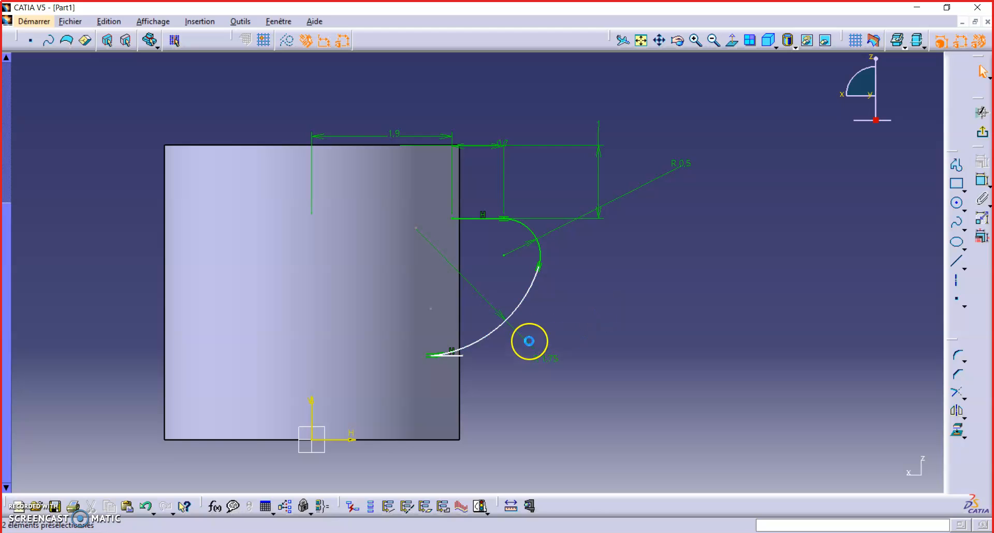
drag(491, 331, 521, 322)
- Dimension the handle path's lower arc with a radius of 0.5 in
click(982, 181)
click(508, 340)
click(582, 372)
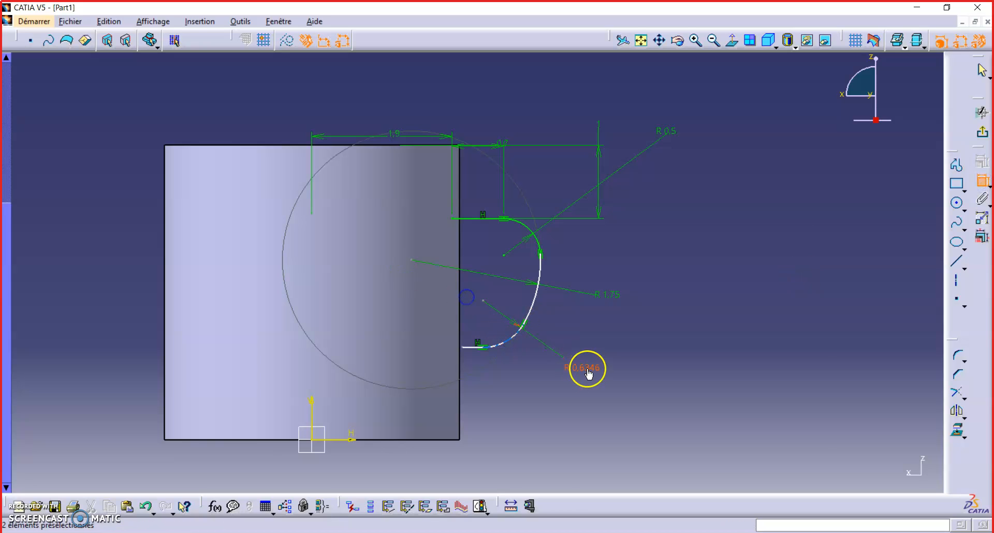
double_click(582, 372)
key(Return)
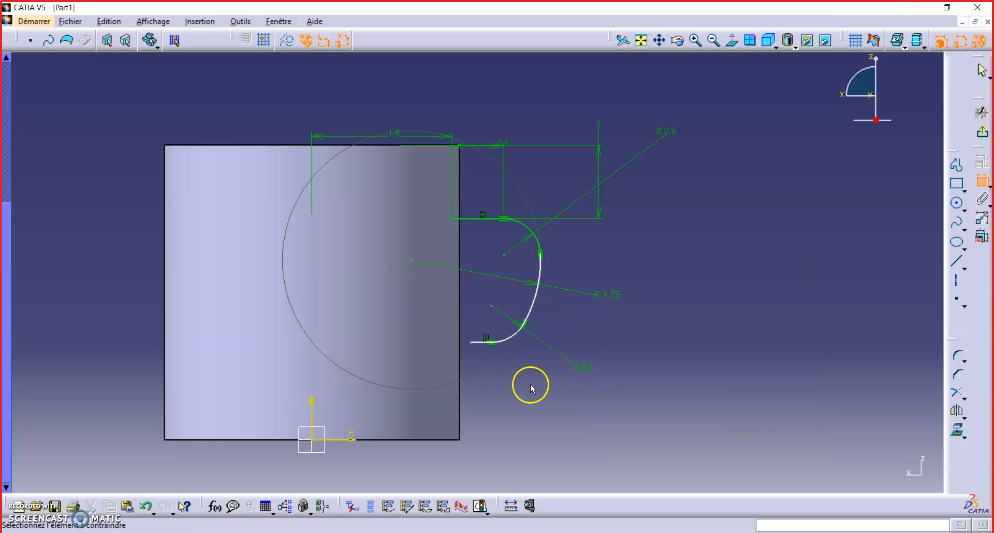
- Dimension the handle path's lower horizontal line to a length of 0.35 in
click(476, 344)
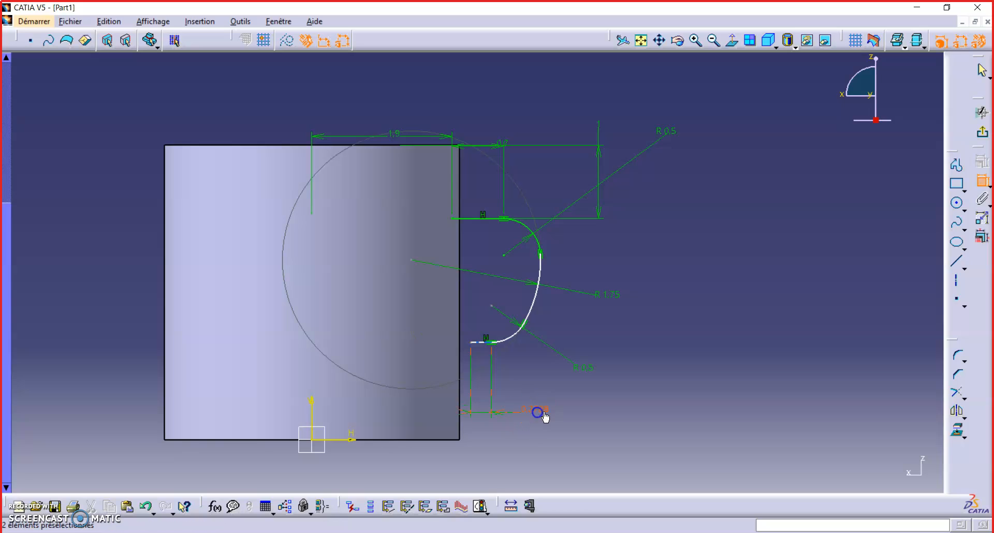
double_click(543, 413)
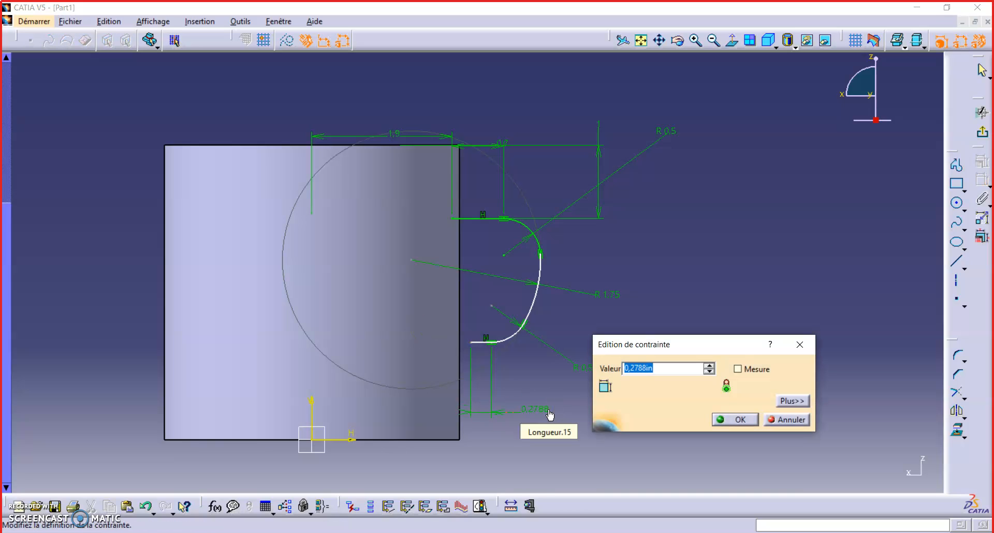
key(Return)
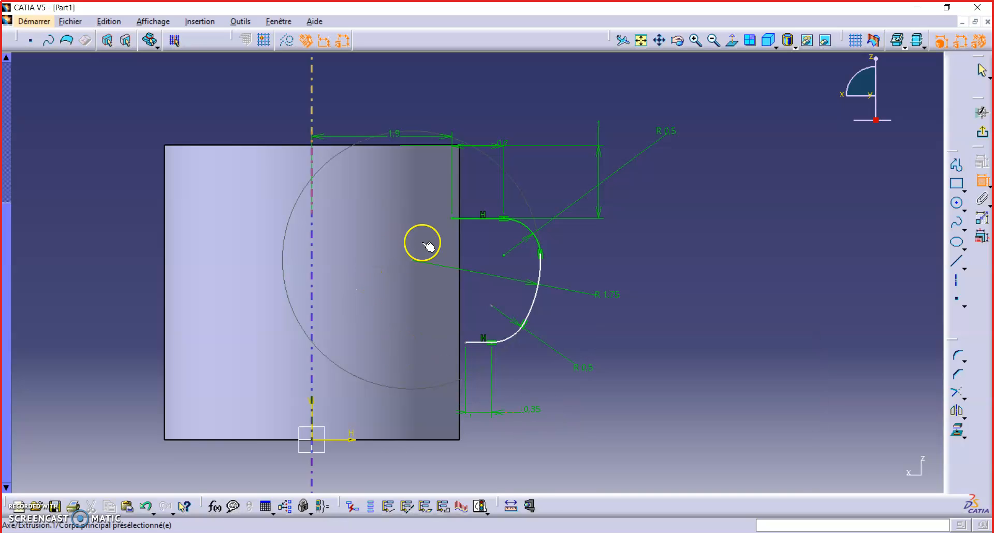
- Dimension the middle arc's center at 0.65 in below the handle's upper horizontal line
click(488, 220)
click(418, 263)
click(245, 101)
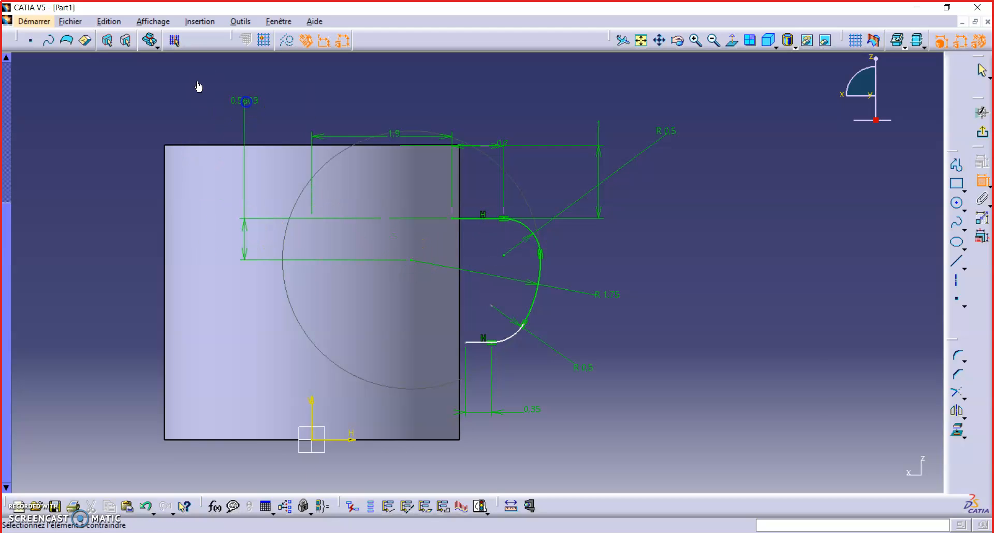
double_click(244, 101)
text(.65)
key(Return)
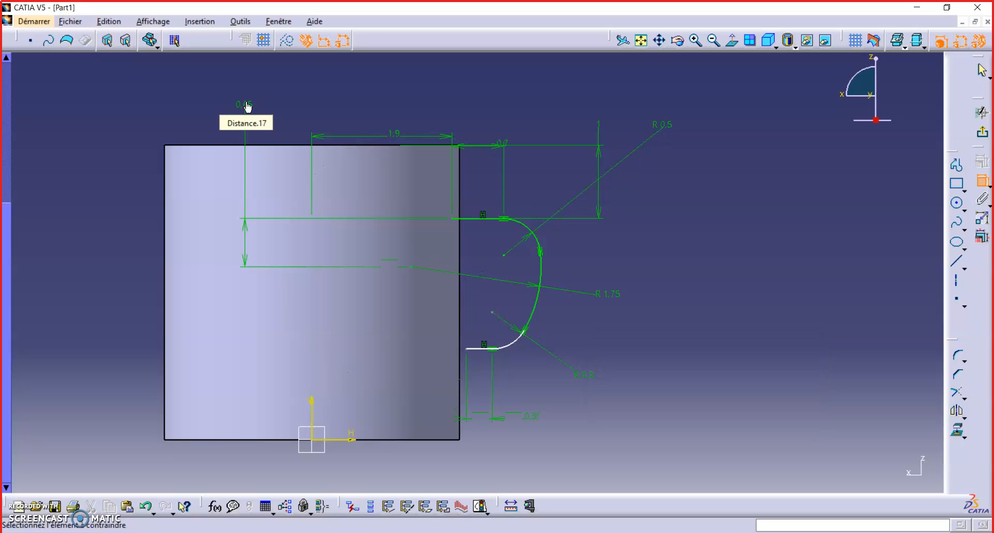
- Set the vertical distance between the handle's two horizontal lines to 2 in and exit the sketch
click(481, 218)
click(481, 348)
click(700, 284)
double_click(698, 280)
text(2)
key(Return)
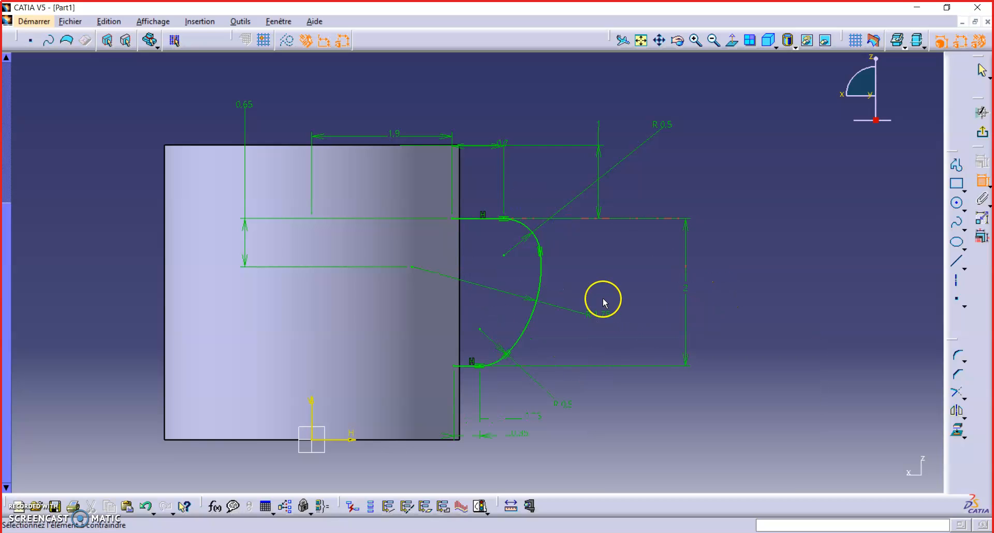
click(983, 136)
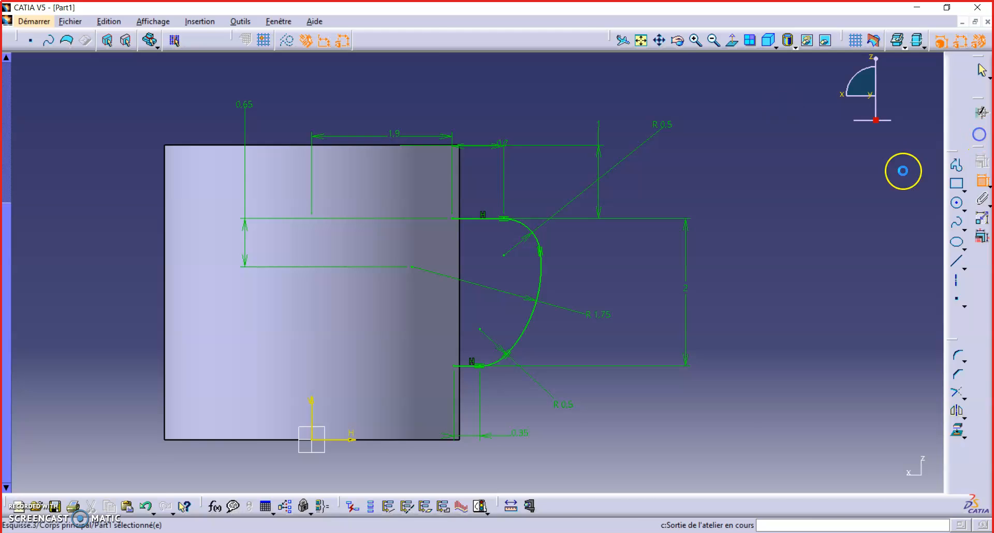
- Create a reference plane parallel to the yz plane through the upper endpoint of the handle path
mouse_move(761, 240)
middle_down()
mouse_move(506, 367)
mouse_move(290, 309)
mouse_move(362, 346)
mouse_move(687, 321)
middle_up()
click(687, 321)
mouse_move(582, 348)
middle_down()
mouse_move(517, 358)
mouse_move(637, 289)
middle_up()
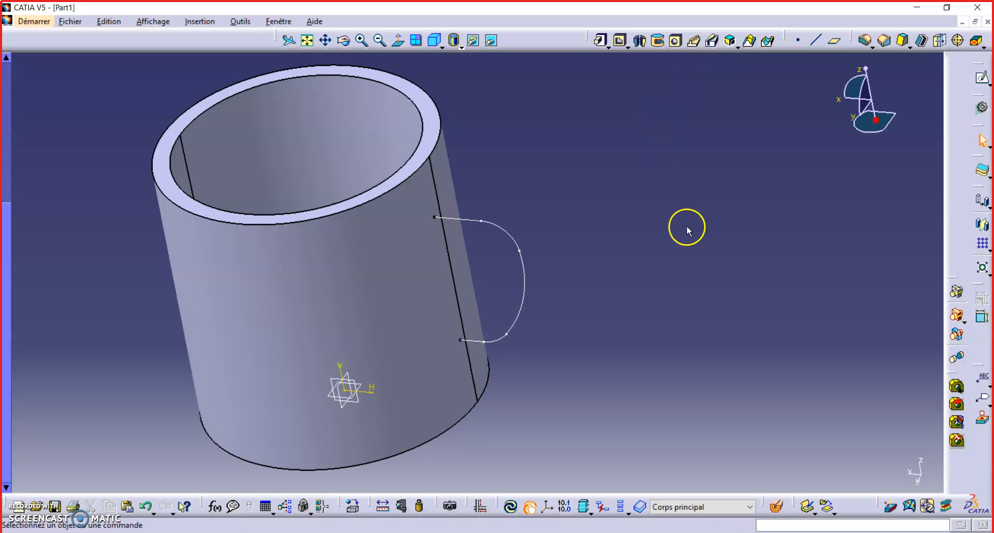
middle_drag(667, 242, 693, 249)
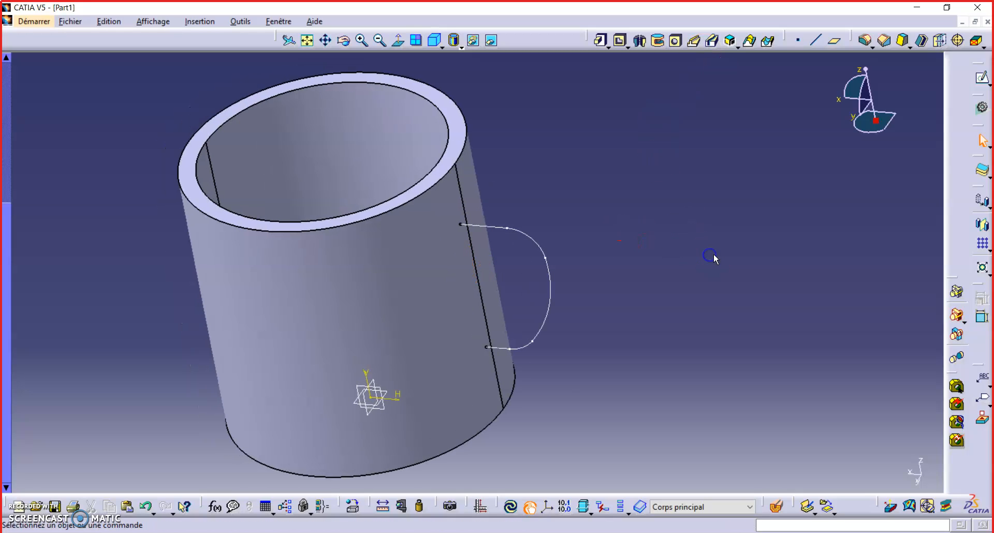
click(460, 212)
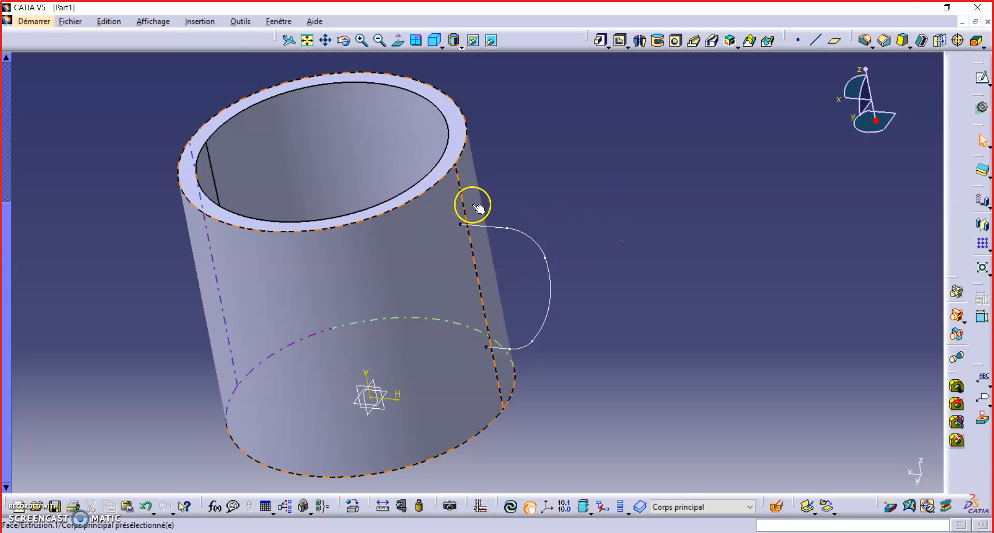
middle_click(666, 233)
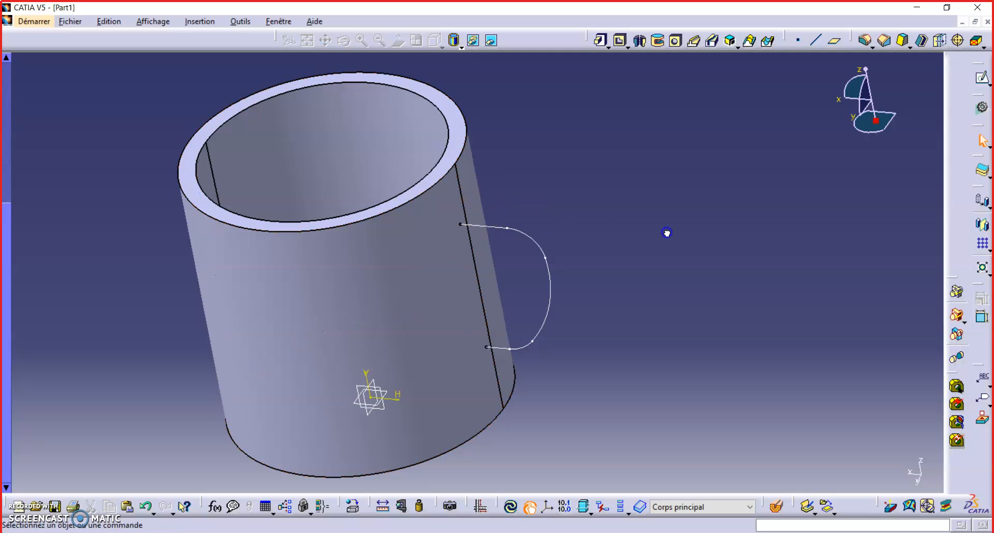
click(834, 41)
drag(767, 122, 703, 118)
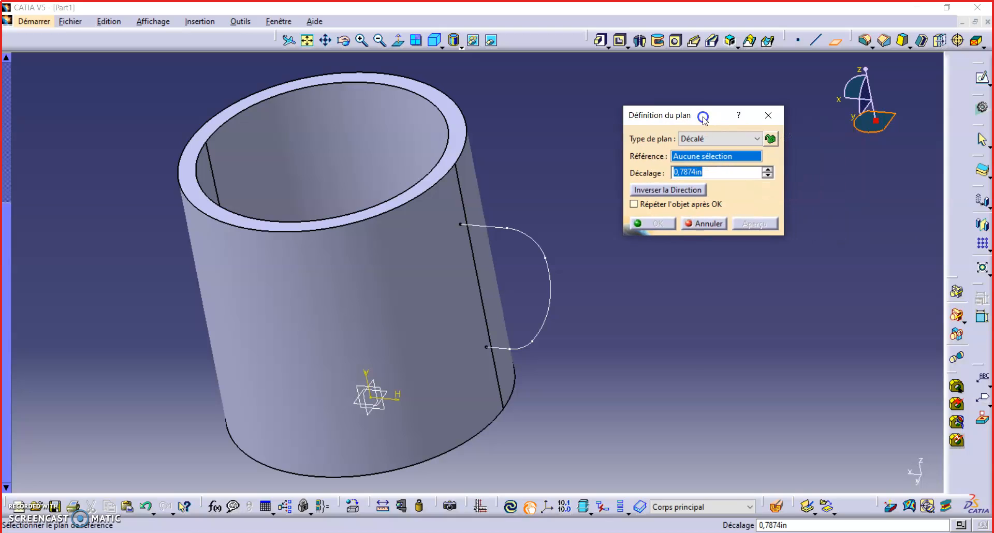
click(374, 419)
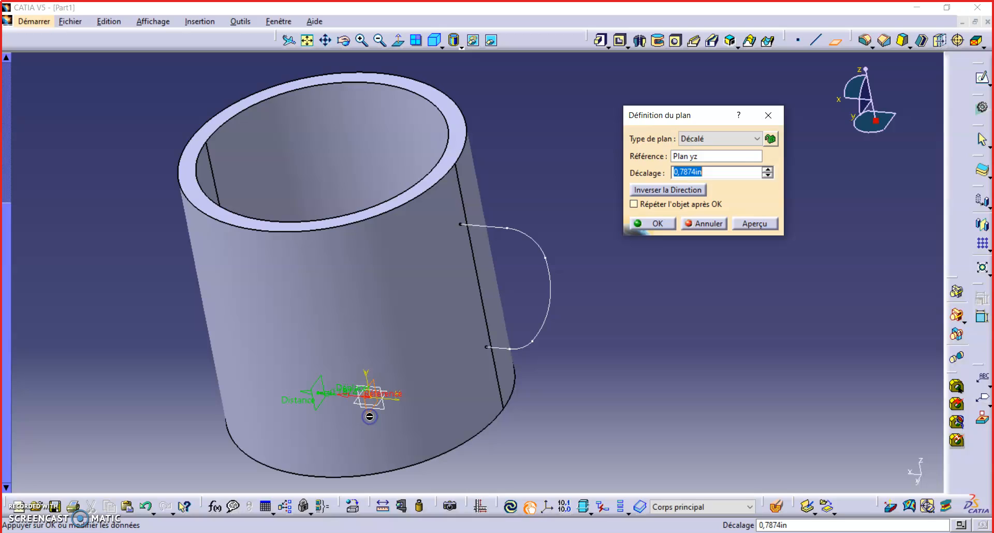
click(461, 225)
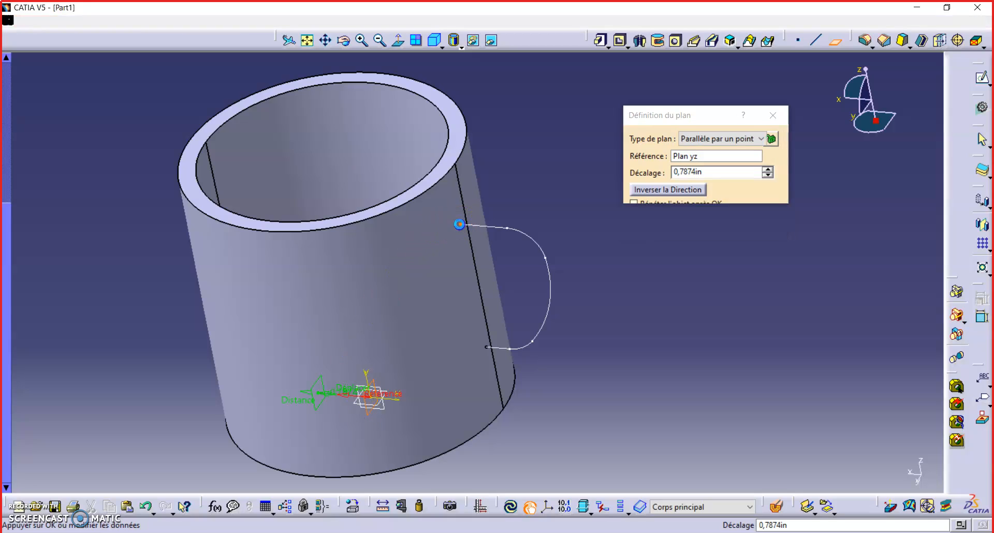
click(443, 268)
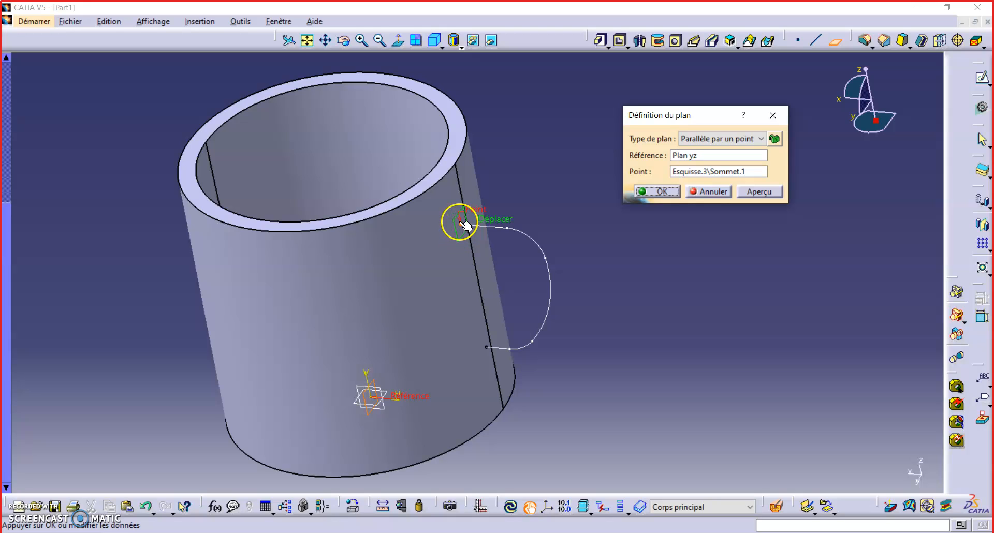
click(665, 192)
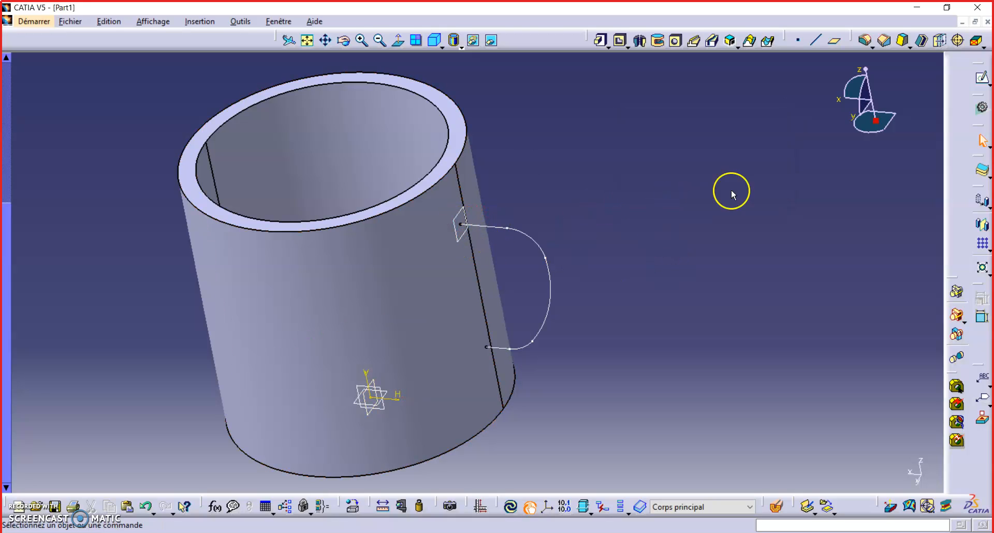
- Sketch an ellipse about 0.54 in wide and 0.17 in high on the new plane, just above the handle path's upper endpoint
click(982, 78)
click(463, 235)
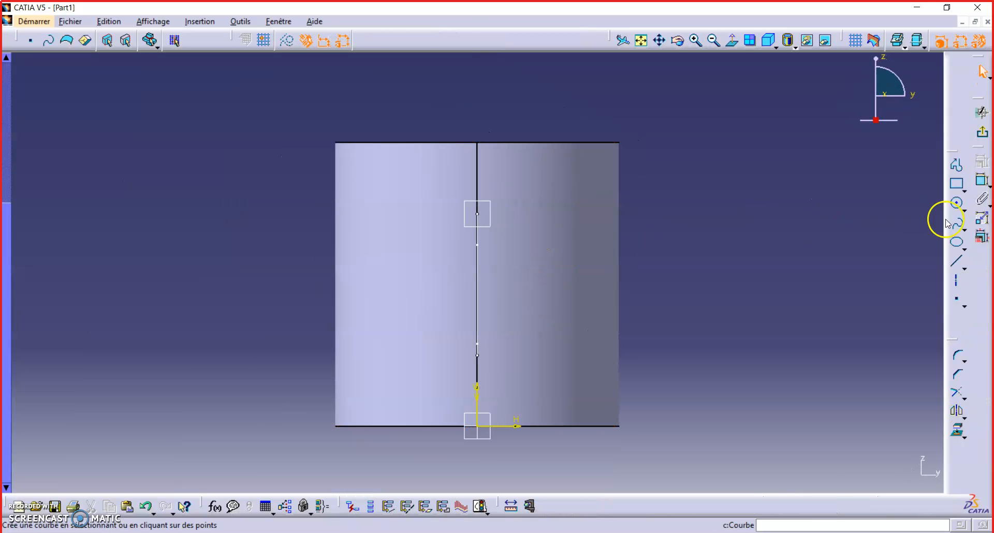
click(960, 246)
mouse_move(543, 267)
middle_down()
mouse_move(523, 196)
mouse_move(562, 226)
middle_up()
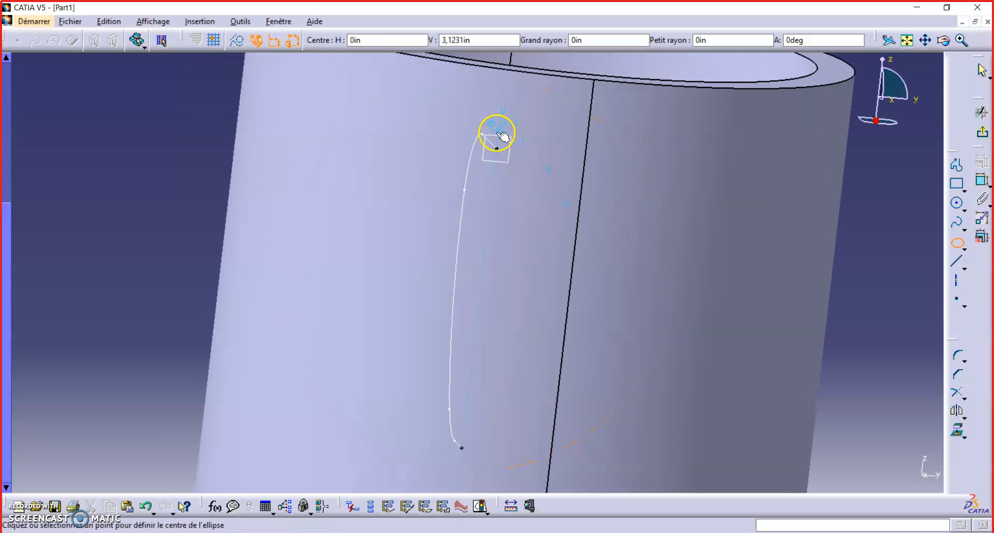
click(502, 124)
click(542, 130)
mouse_move(544, 128)
middle_down()
mouse_move(537, 188)
mouse_move(460, 164)
middle_up()
click(631, 187)
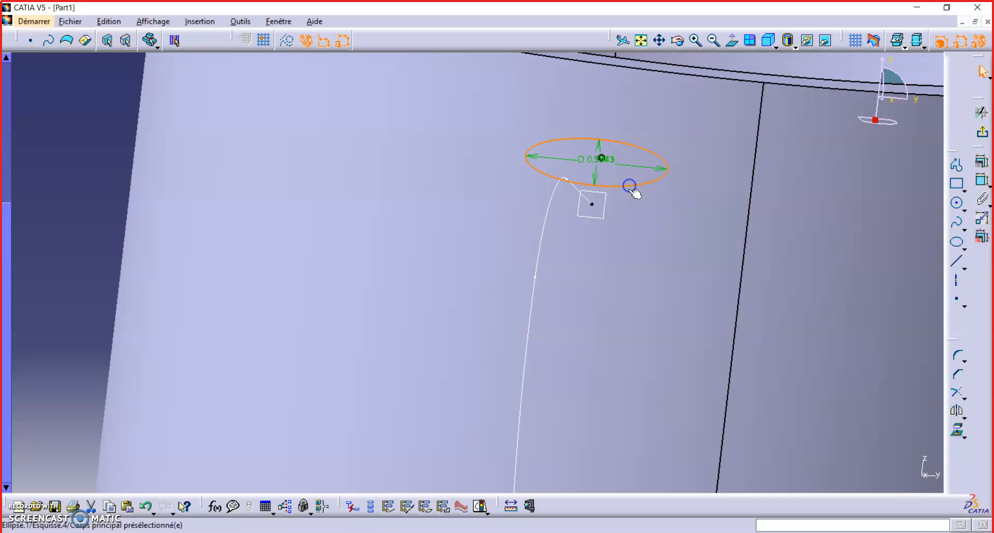
- Make the ellipse's center coincident with the upper endpoint of the handle path
click(596, 162)
ctrl+click(593, 206)
click(949, 168)
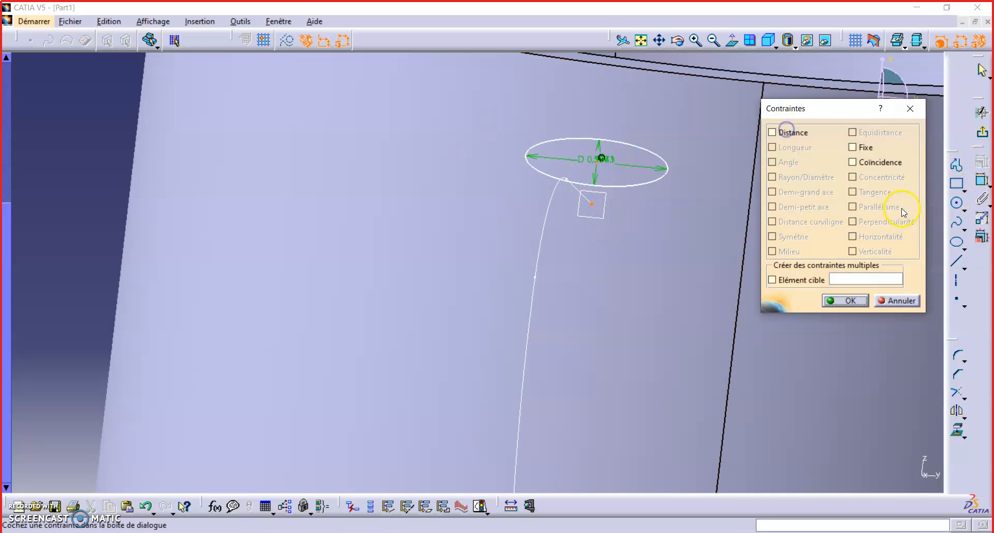
click(881, 163)
click(845, 301)
click(612, 208)
click(593, 208)
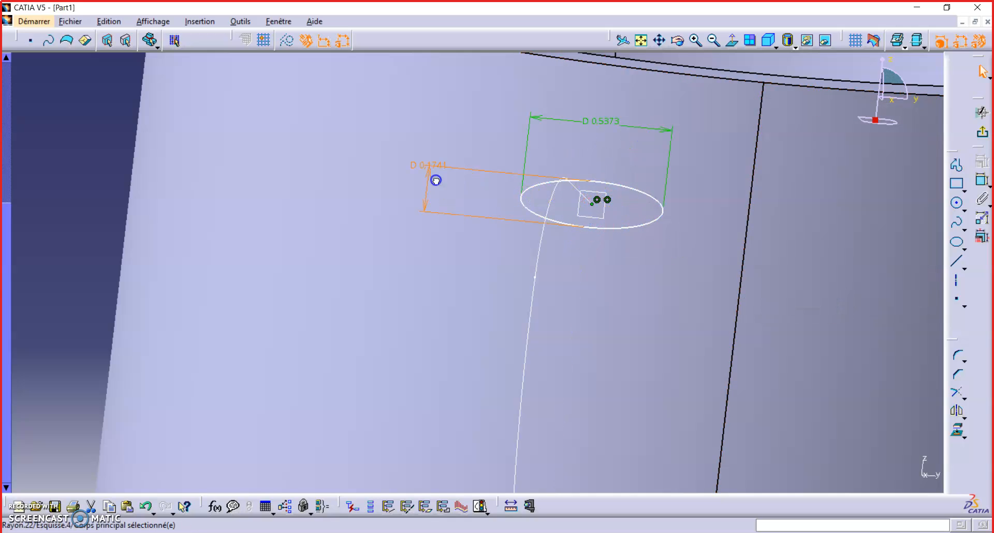
- Set the ellipse's major diameter to 1 in and its minor diameter to 0.5 in
double_click(615, 129)
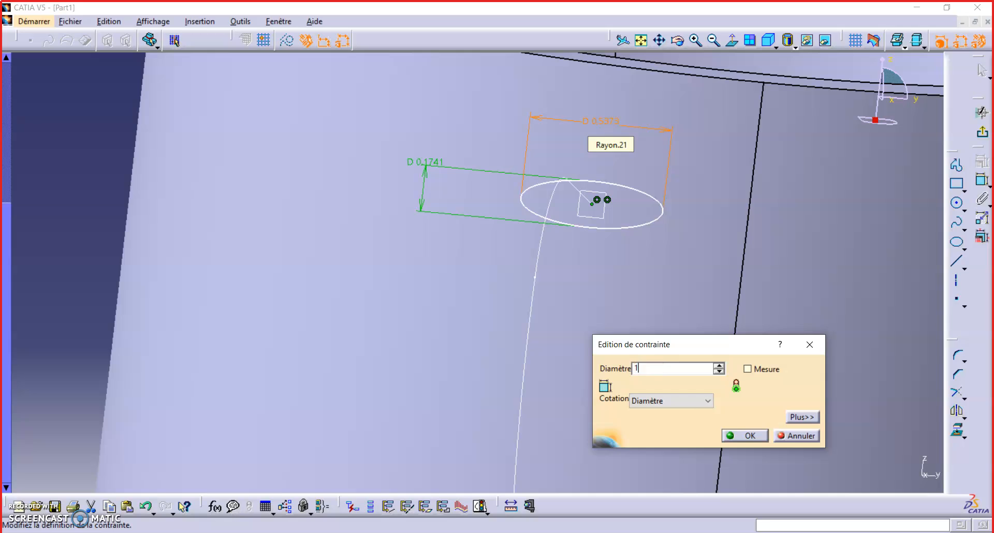
key(Return)
double_click(423, 168)
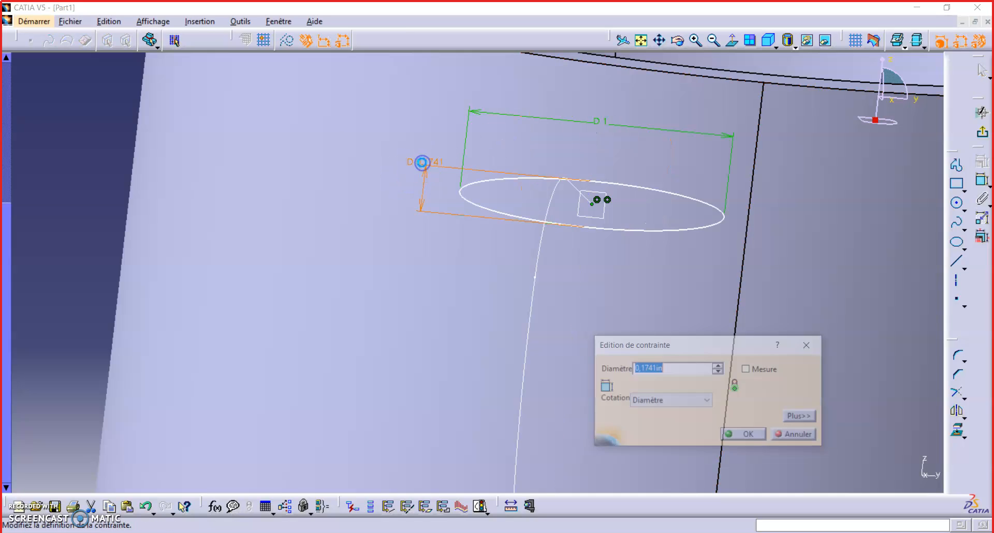
text(.5)
key(Return)
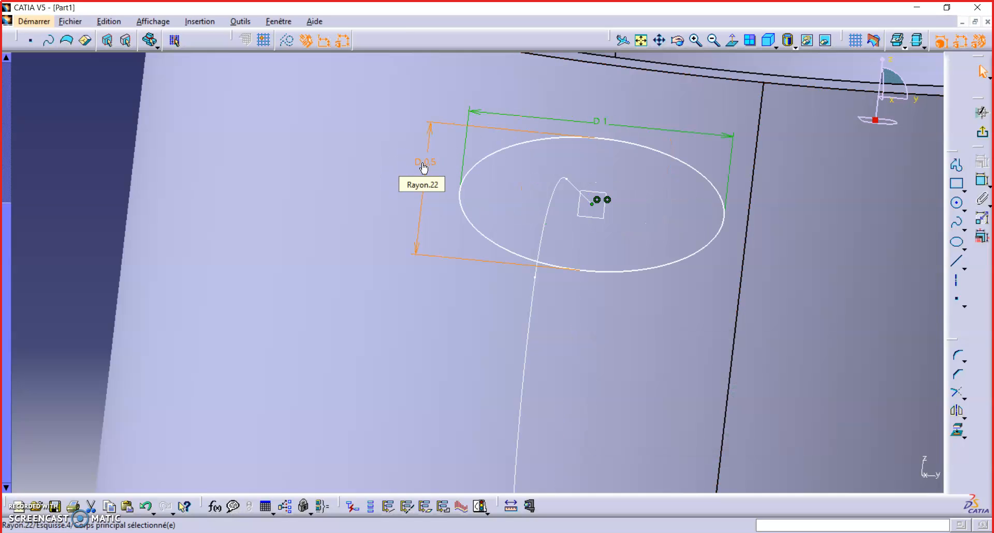
- Add a horizontality constraint to the ellipse and exit the sketch
click(675, 157)
click(976, 160)
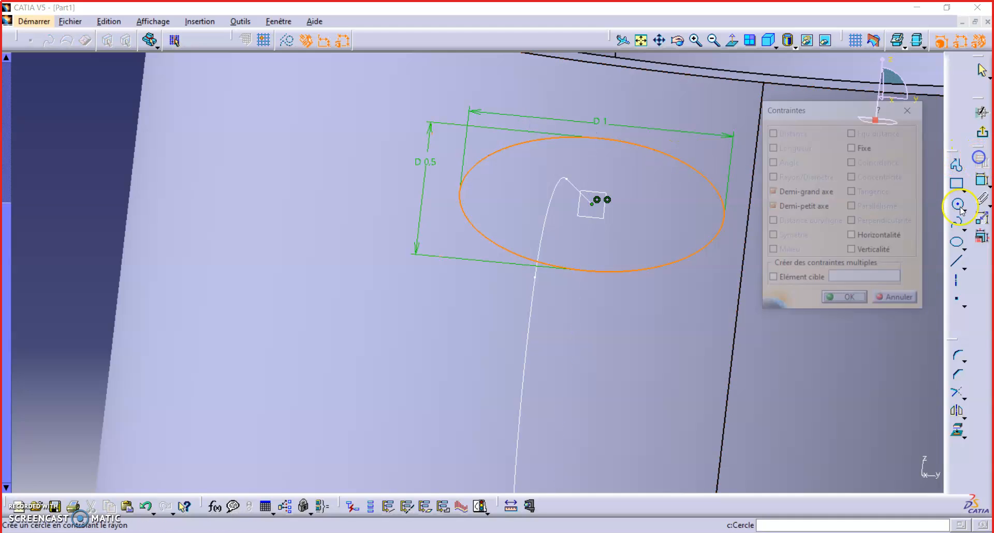
click(846, 300)
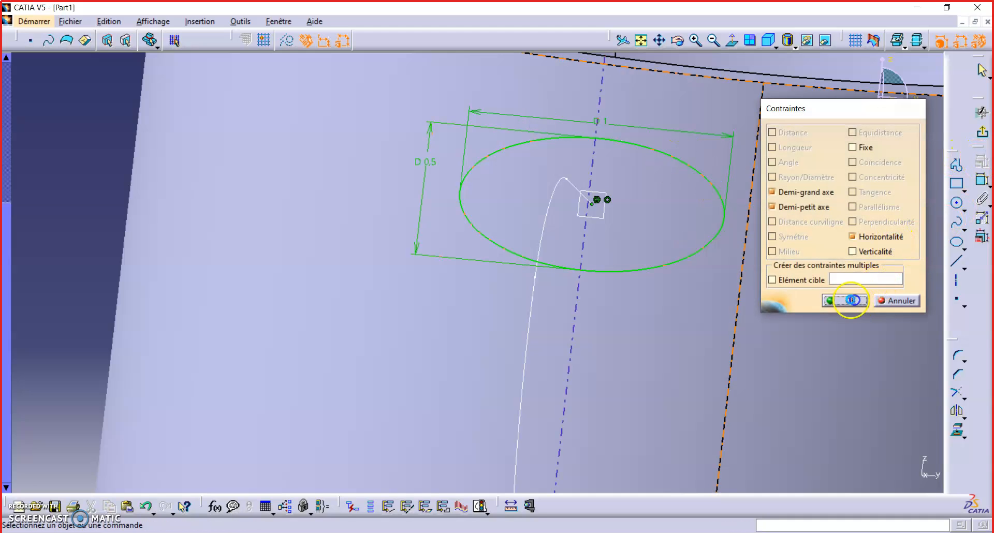
middle_drag(632, 211, 932, 294)
middle_drag(435, 260, 716, 312)
mouse_move(528, 292)
middle_down()
mouse_move(463, 301)
mouse_move(466, 259)
mouse_move(517, 270)
middle_up()
click(983, 132)
mouse_move(564, 313)
middle_down()
mouse_move(458, 295)
mouse_move(466, 245)
middle_up()
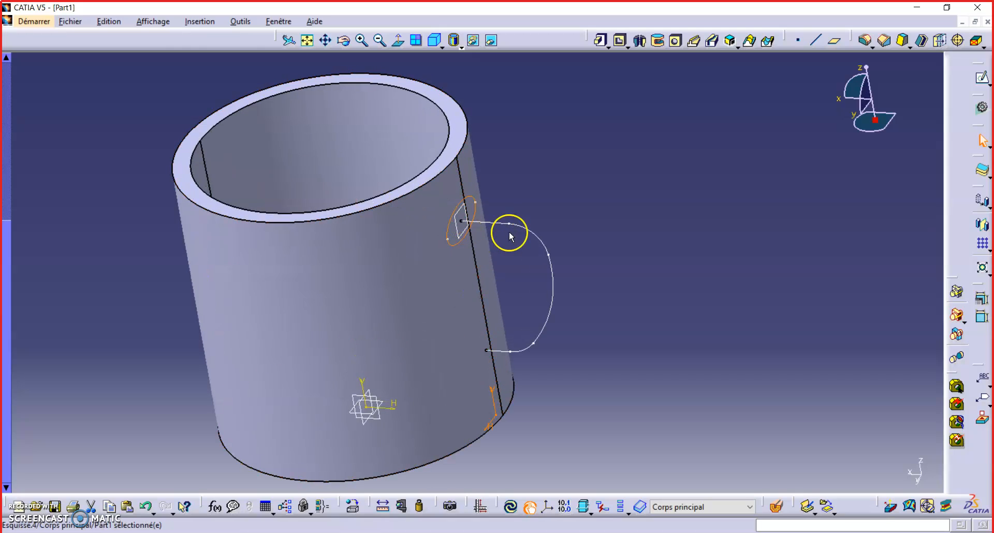
click(643, 200)
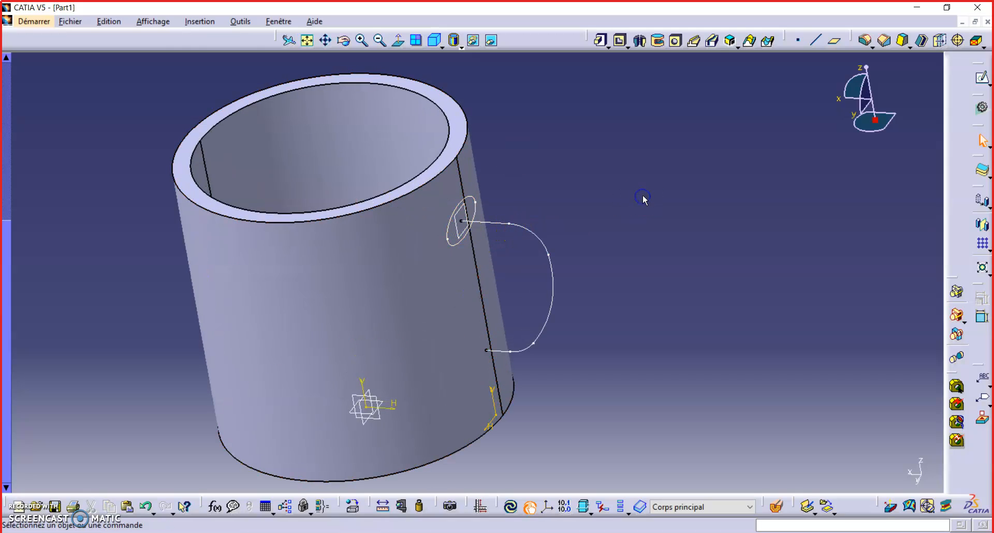
- Create a rib that sweeps the ellipse profile along the handle path, keeping the profile angle
click(695, 41)
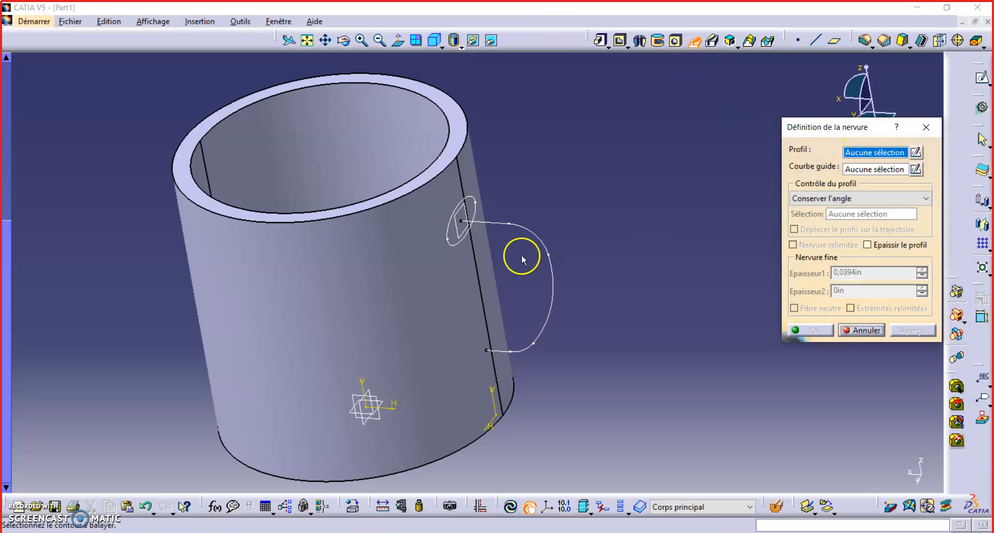
click(451, 230)
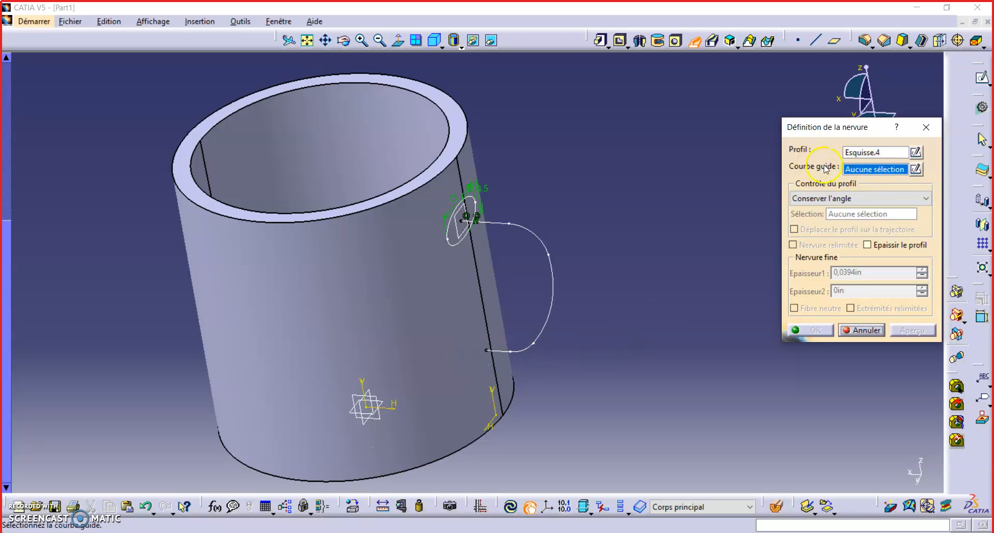
click(534, 235)
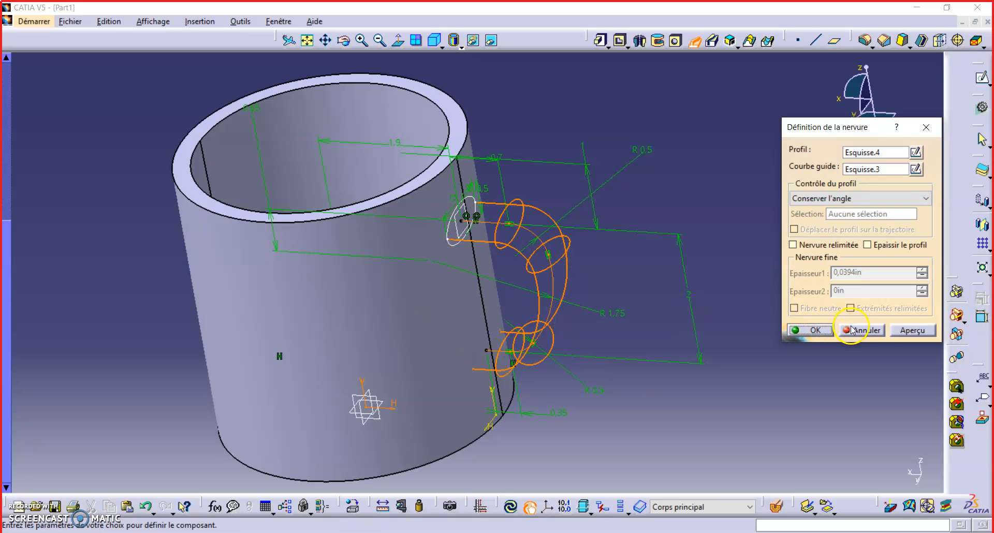
click(917, 332)
middle_drag(464, 302, 532, 297)
click(833, 333)
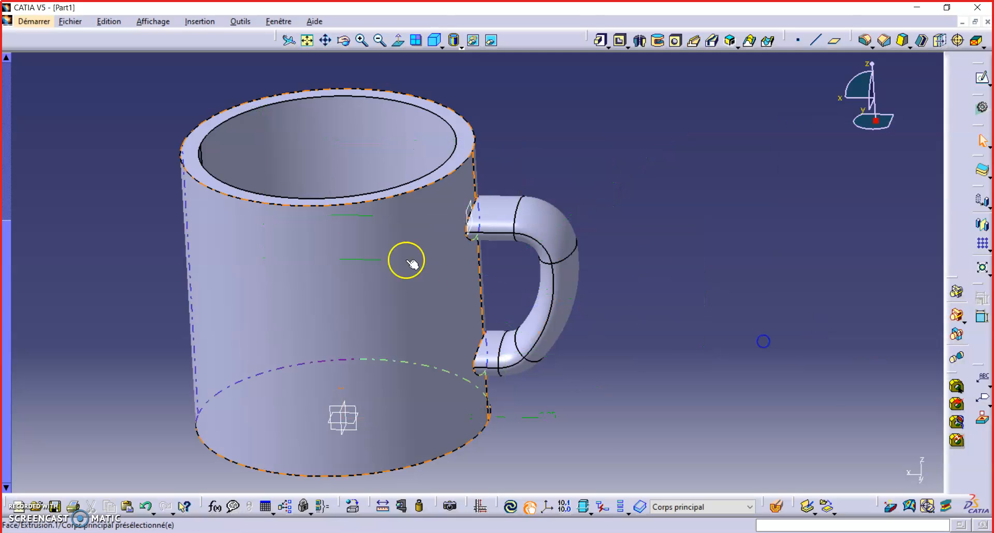
- Fillet the rim's inner and outer edges and both handle-to-body junctions with a 0.125 in radius
middle_drag(717, 238, 720, 192)
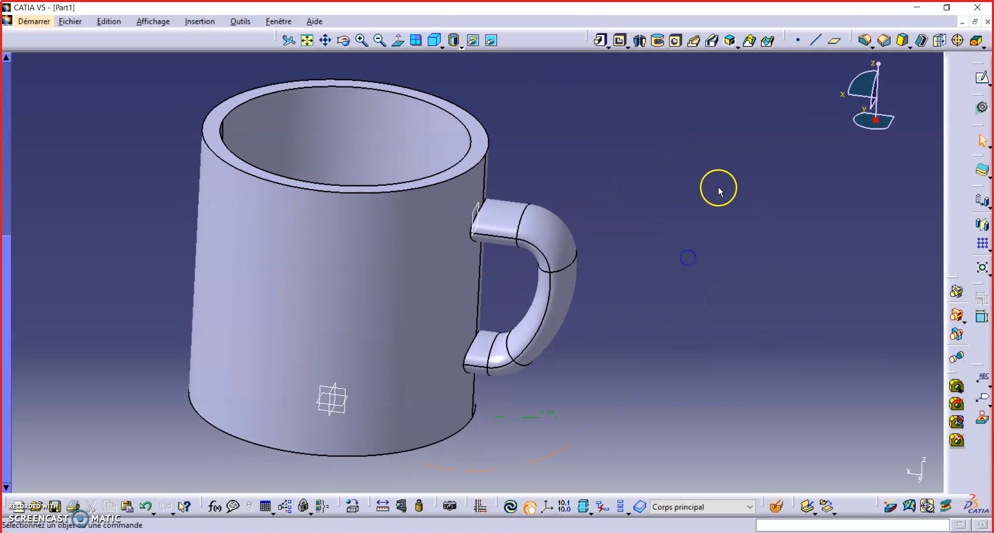
click(865, 40)
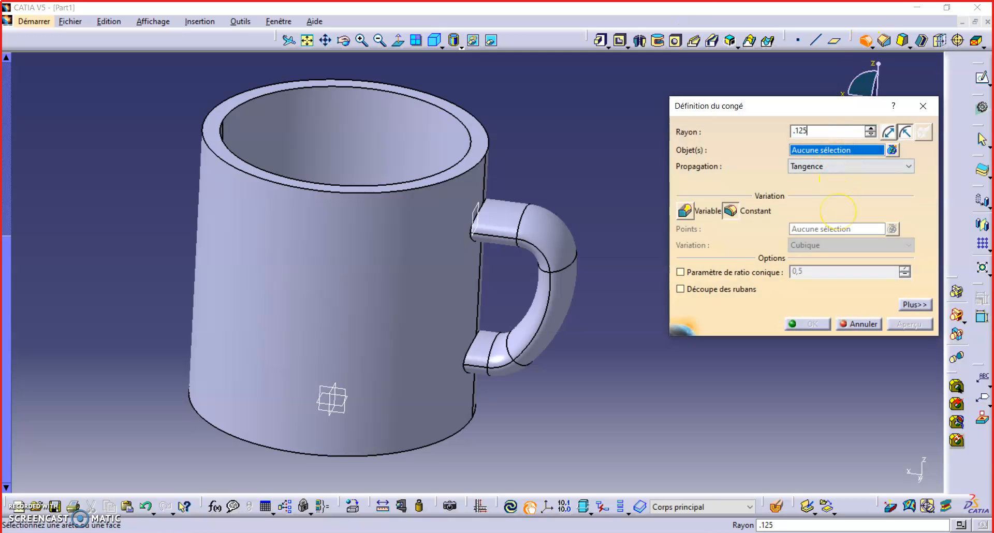
click(473, 344)
click(482, 213)
click(472, 166)
click(469, 155)
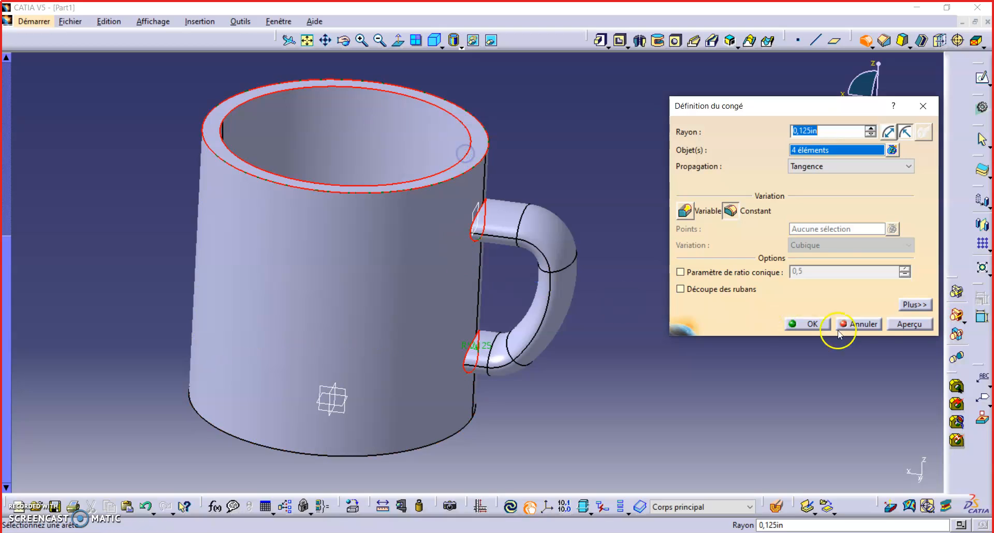
click(916, 323)
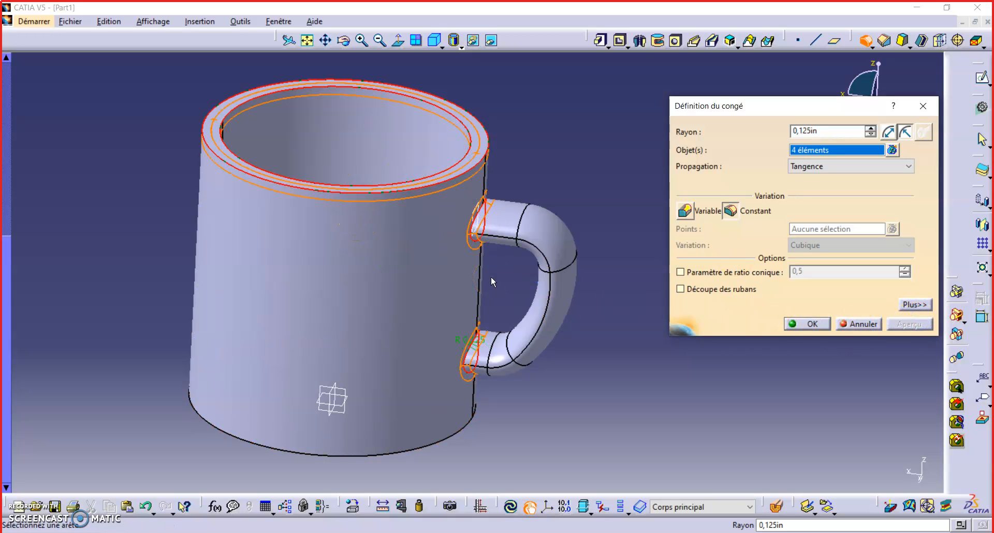
click(809, 325)
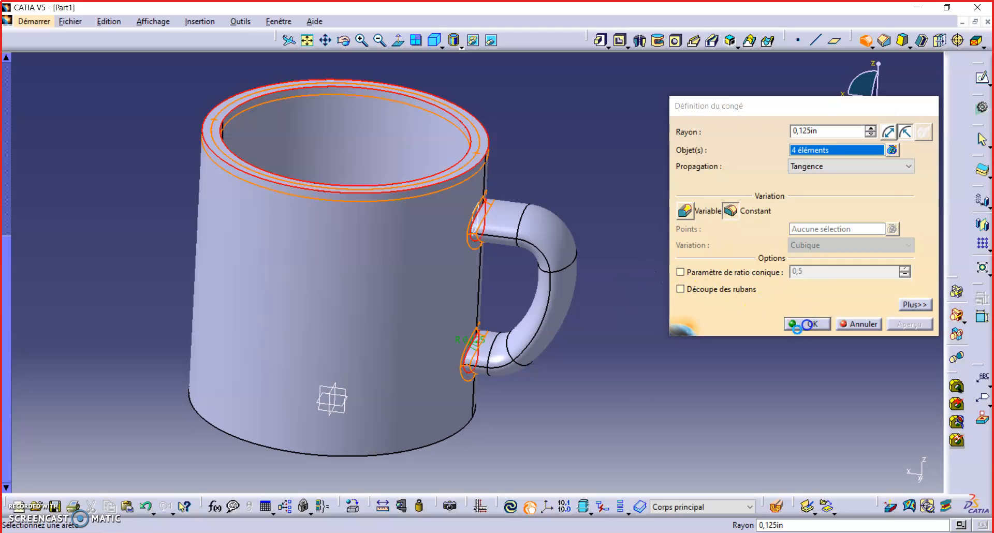
- Fillet the mug's inner bottom edge with a 0.25 in radius and show the model in isometric view
middle_drag(304, 196, 428, 211)
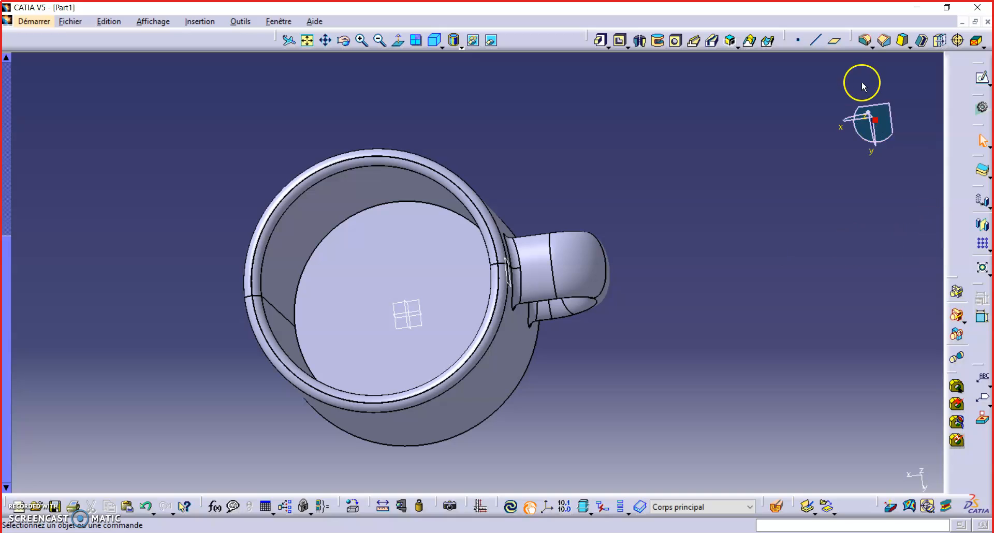
click(865, 42)
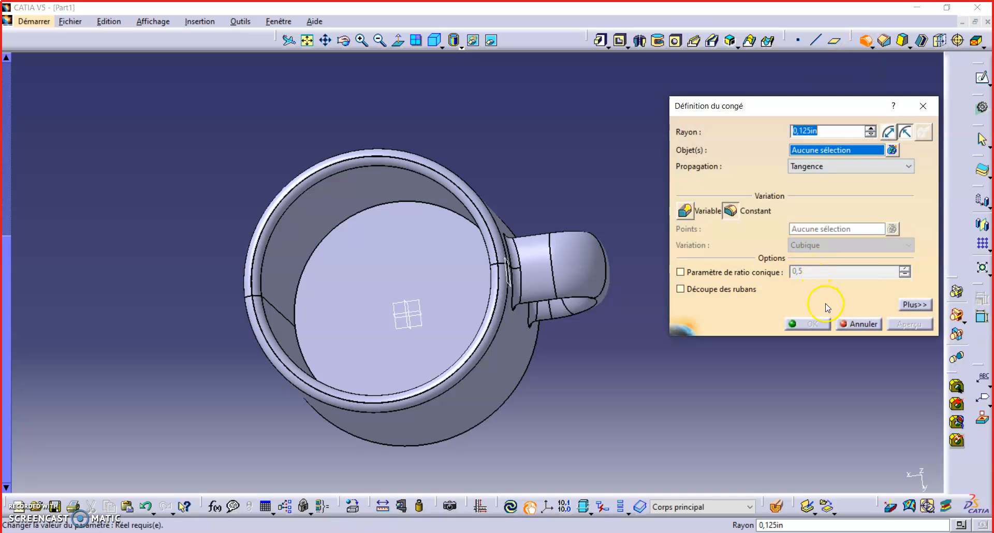
text(.25)
click(391, 207)
click(901, 324)
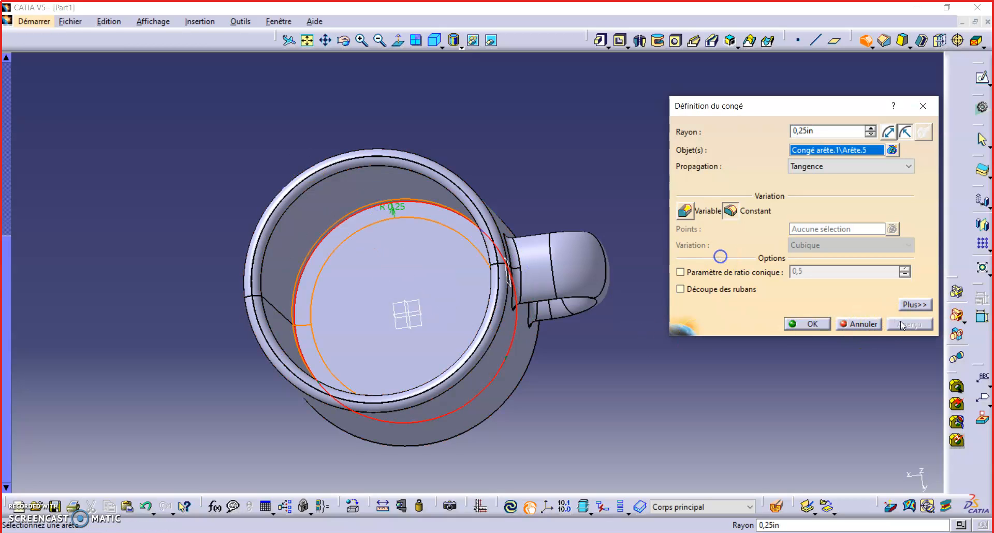
click(831, 329)
middle_drag(690, 384, 595, 248)
click(435, 40)
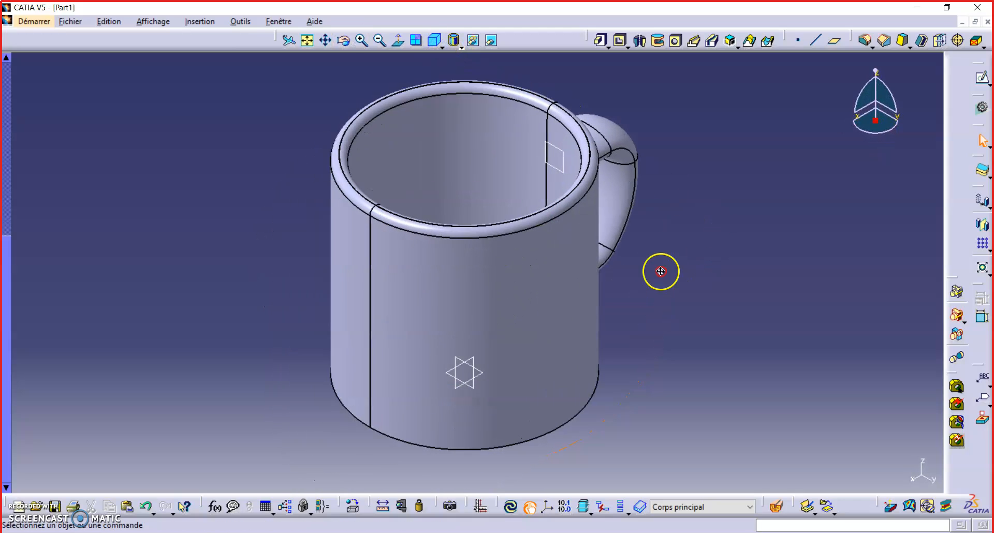